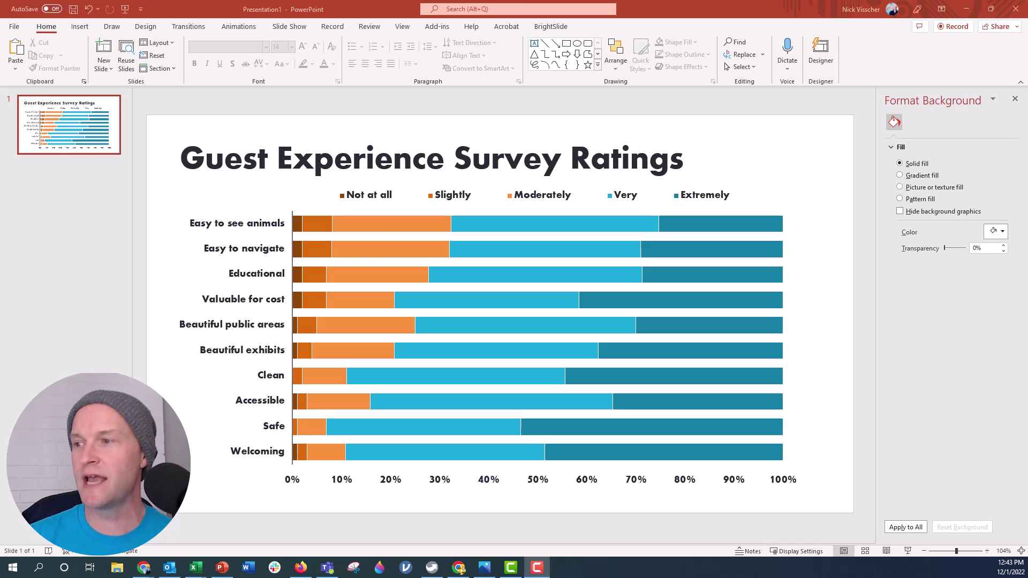
Open the survey chart's data sheet, enlarge its window, and continue editing the data in Excel
left_click(361, 217)
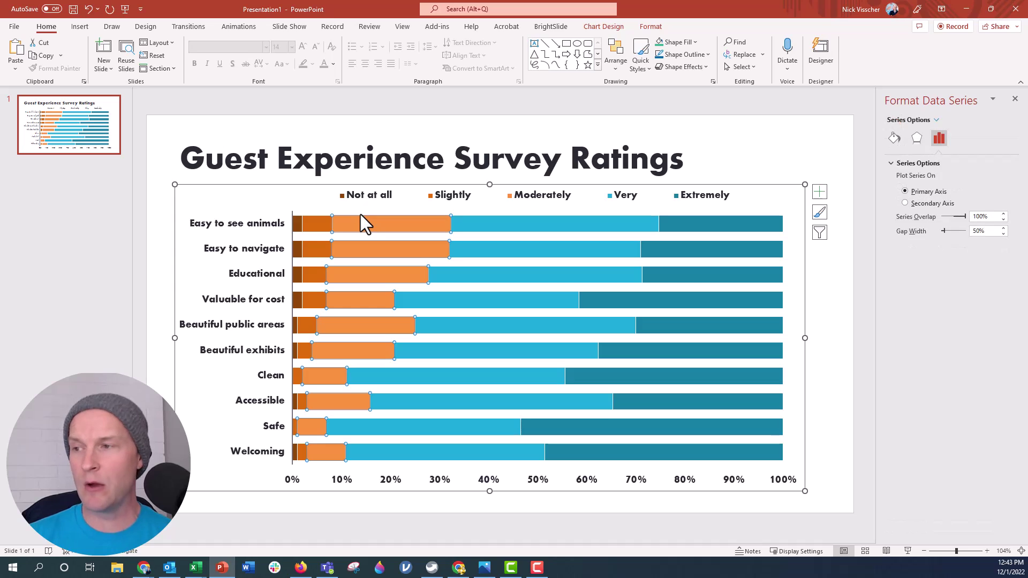
right_click(356, 223)
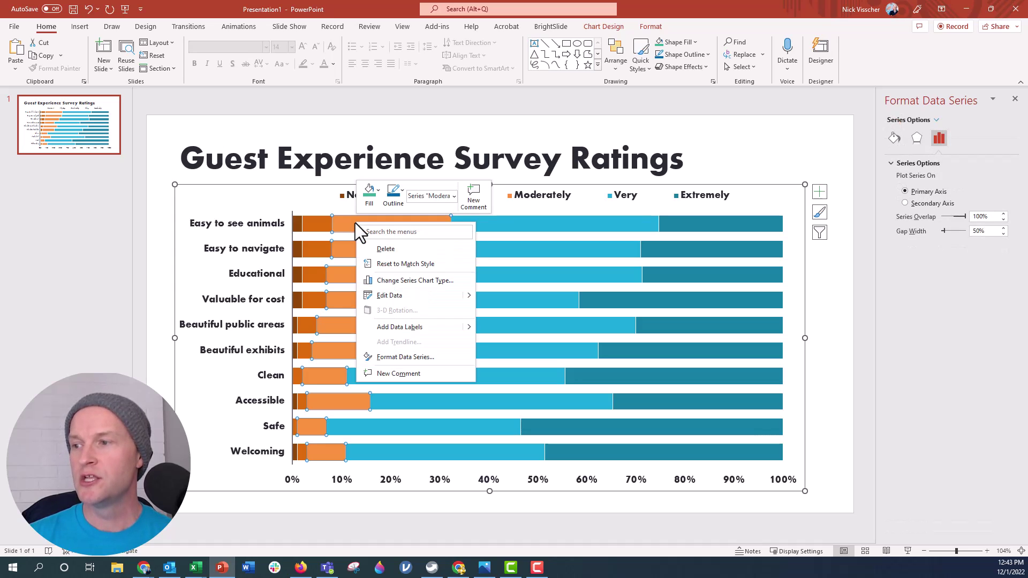
left_click(367, 294)
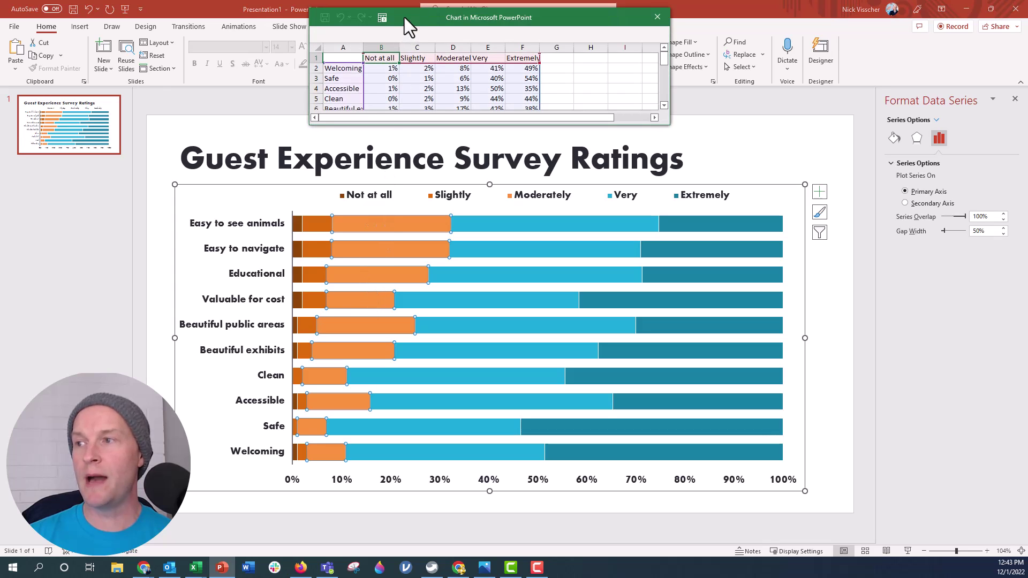
left_click_drag(403, 17, 155, 38)
left_click_drag(420, 145, 552, 305)
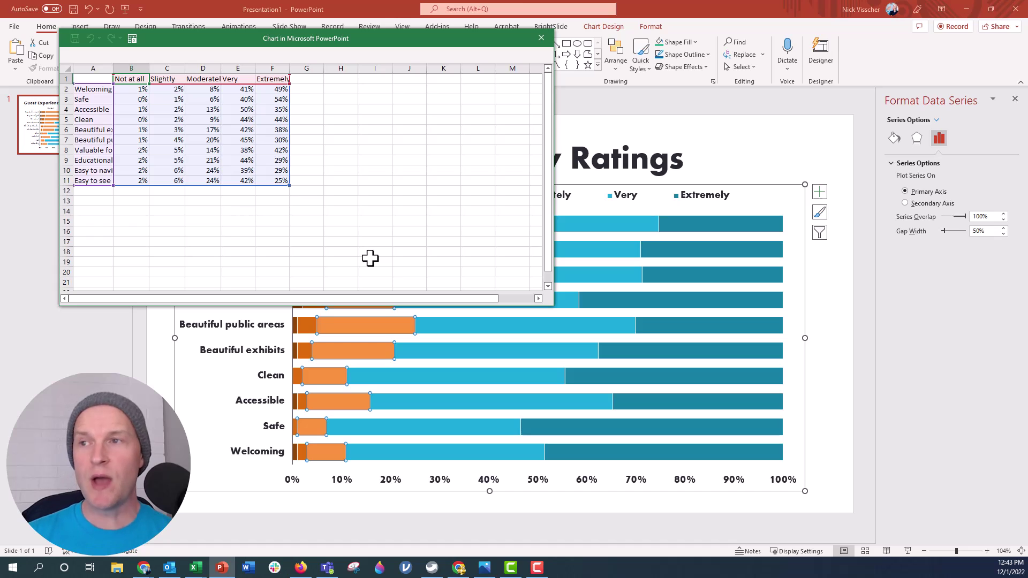
left_click(132, 43)
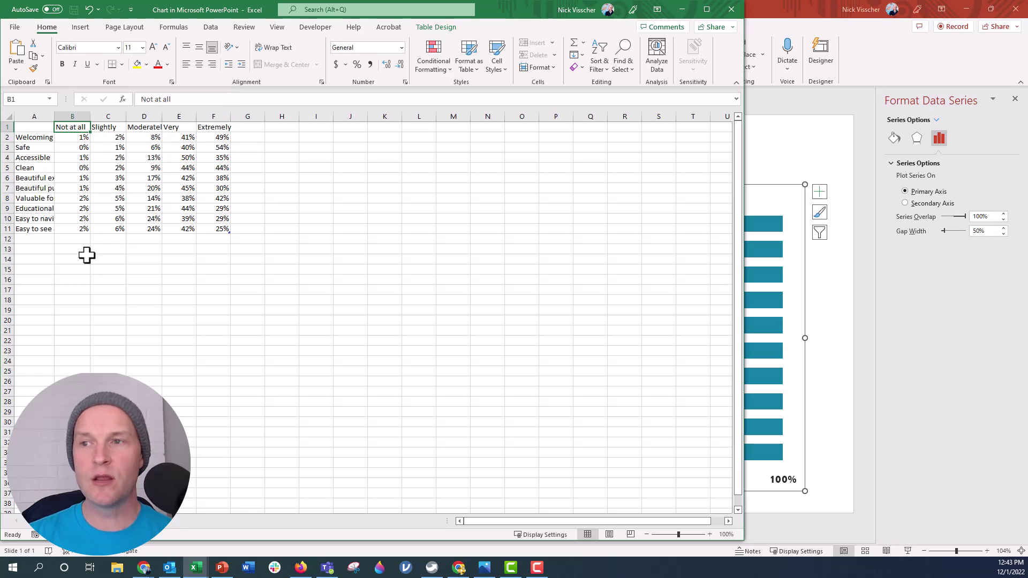
Enter -1 in the empty cell B14 below the data table and copy that cell
left_click(78, 290)
left_click_drag(81, 137, 142, 229)
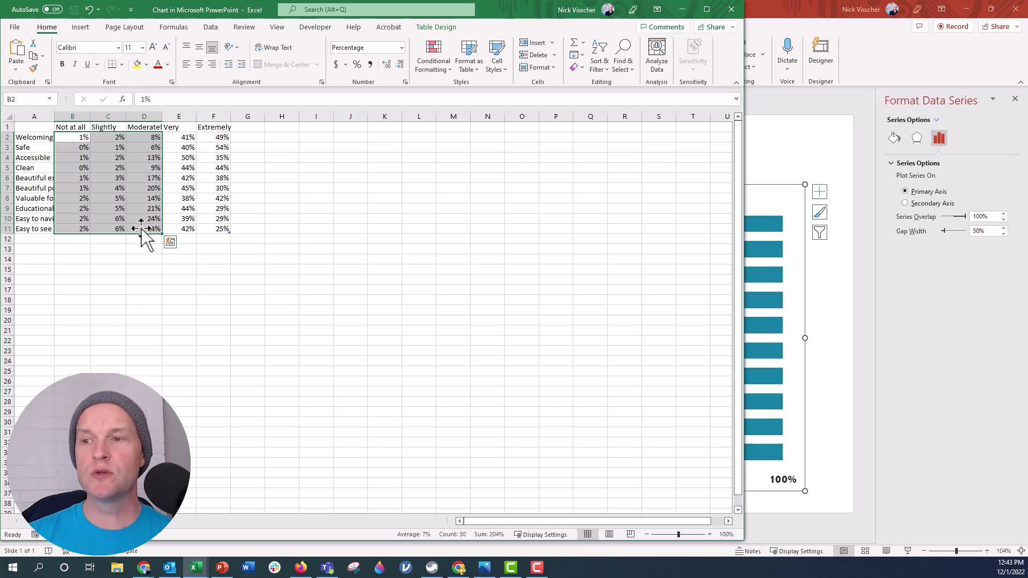
left_click(75, 251)
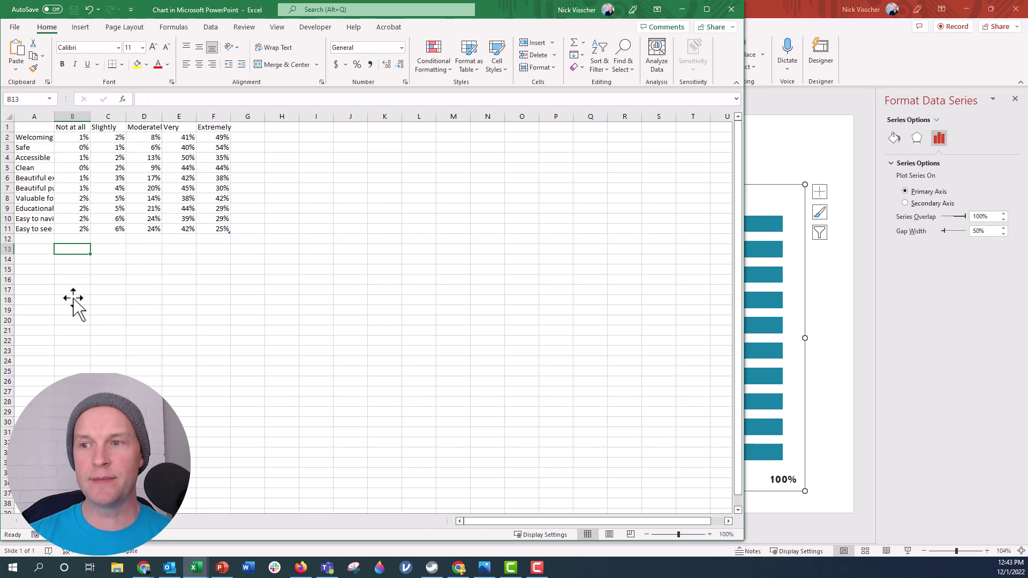
left_click(72, 259)
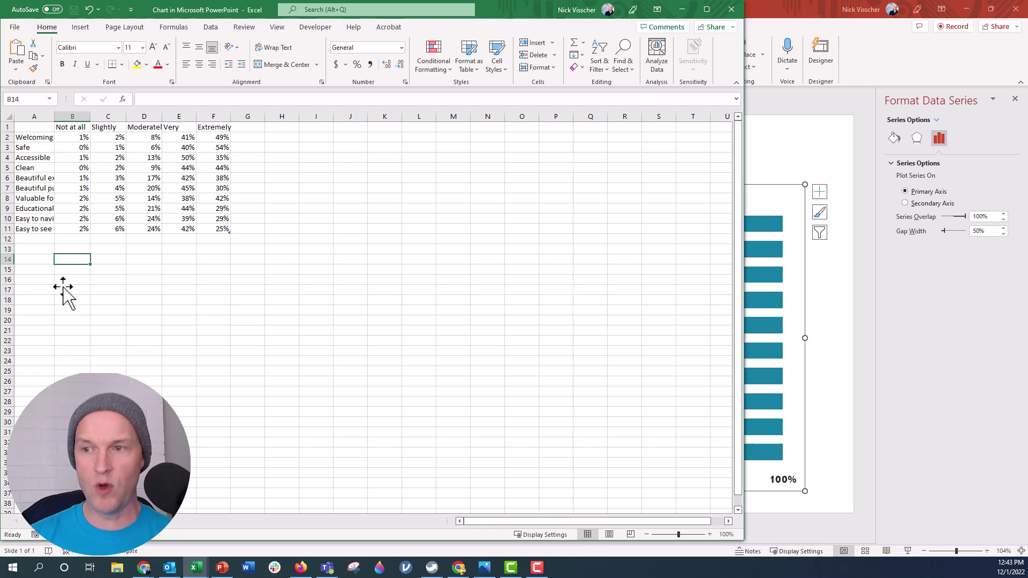
type("-1")
key("Return")
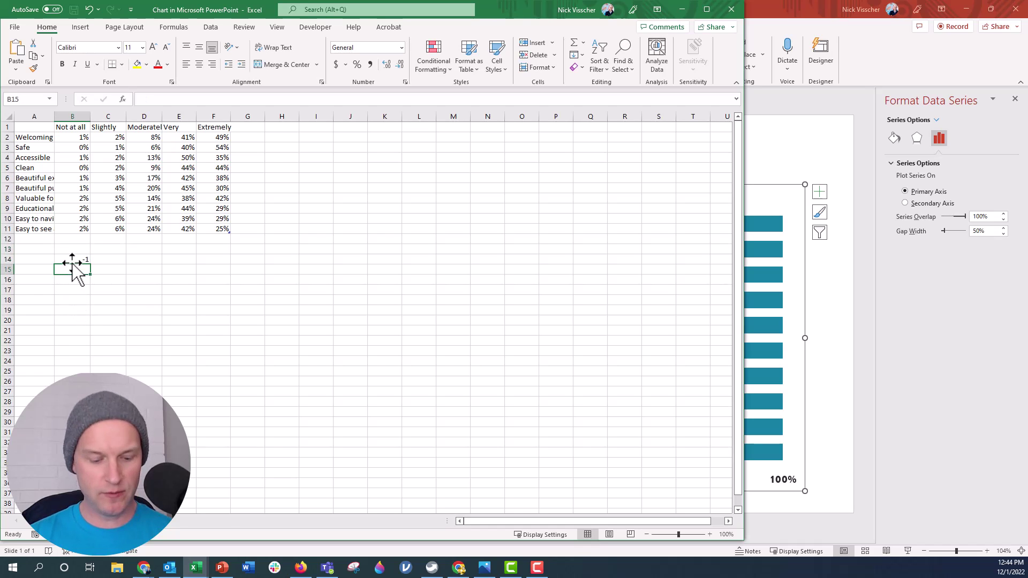
left_click(73, 260)
key("ctrl+c")
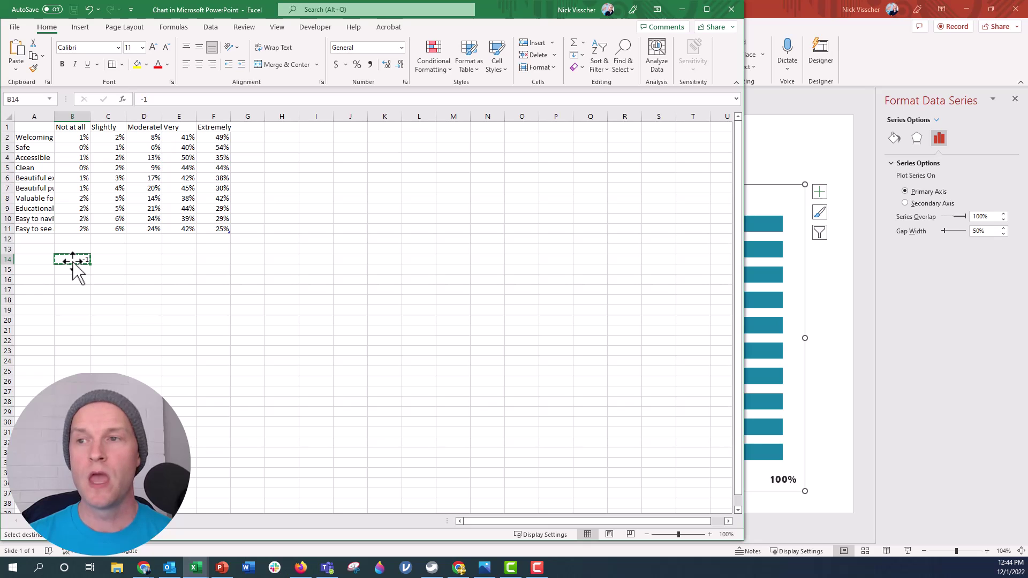
Multiply the Not at all, Slightly and Moderately values in B2:D11 by the copied -1 using Paste Special with the Multiply operation
left_click_drag(78, 137, 137, 226)
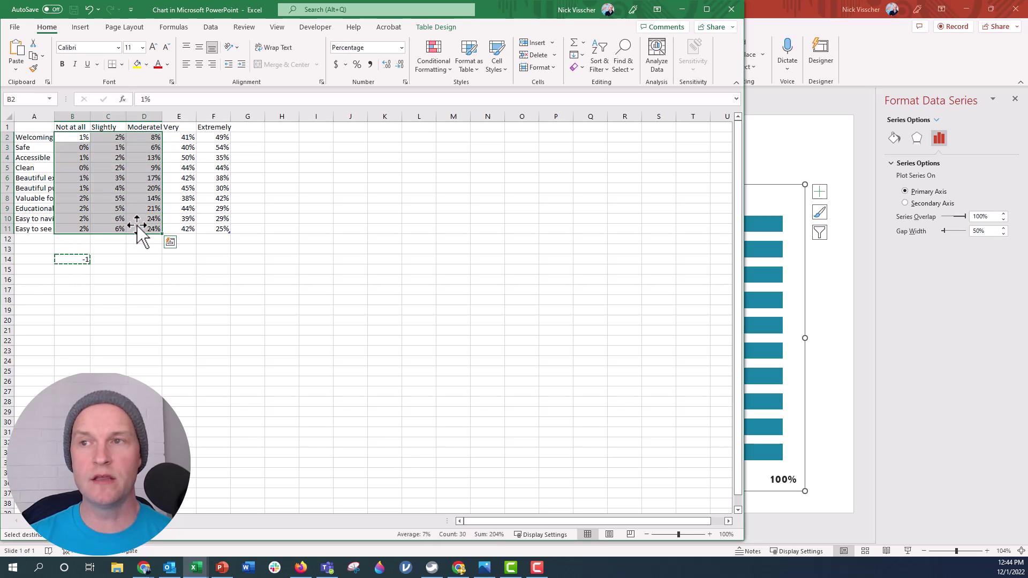
left_click(16, 68)
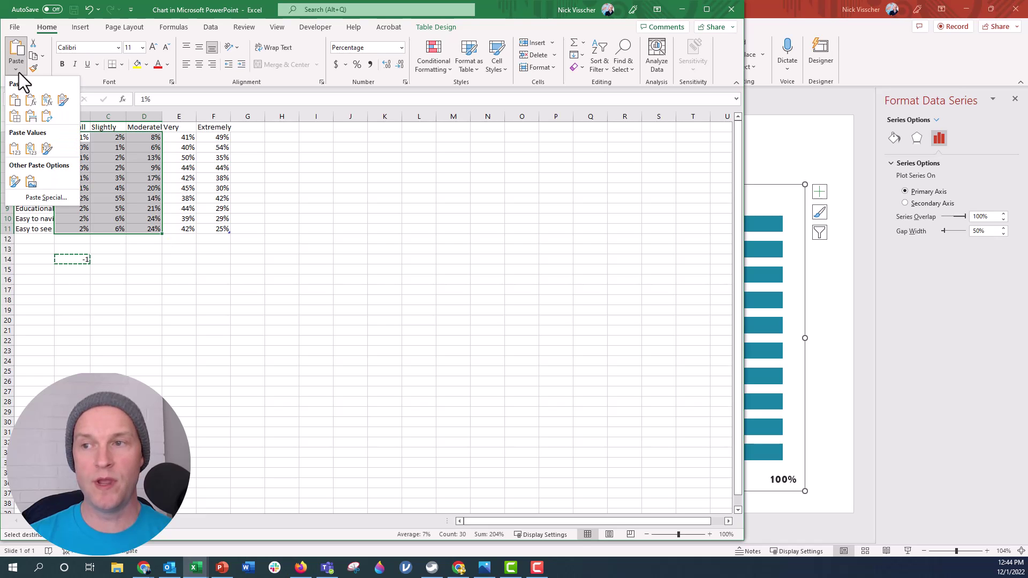
left_click(42, 197)
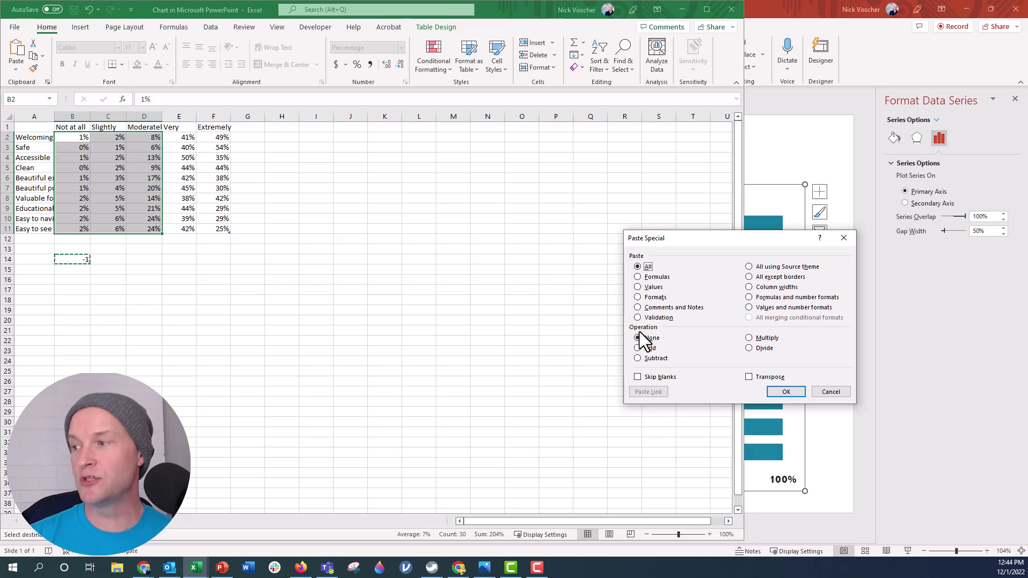
left_click(766, 337)
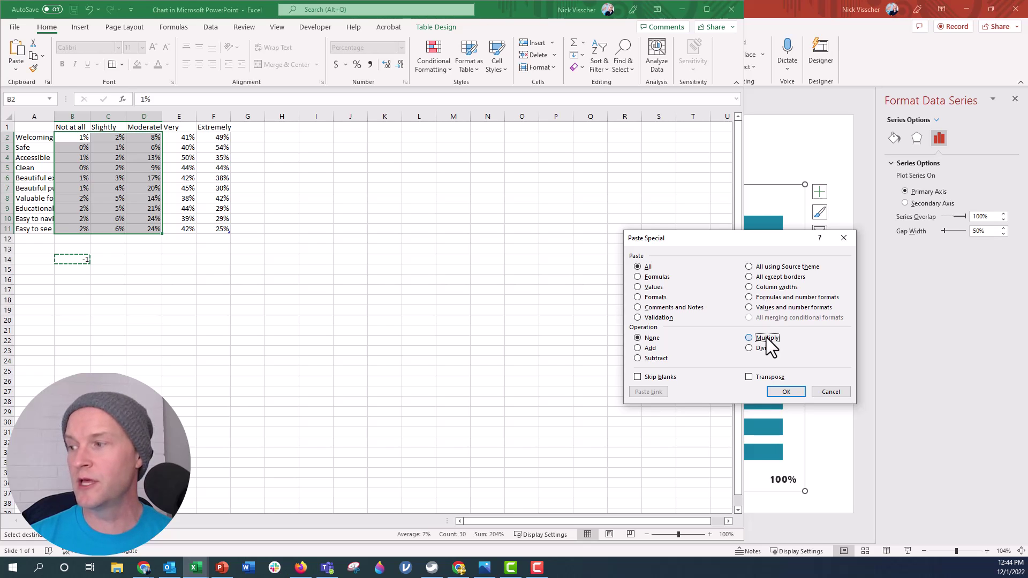
left_click(776, 390)
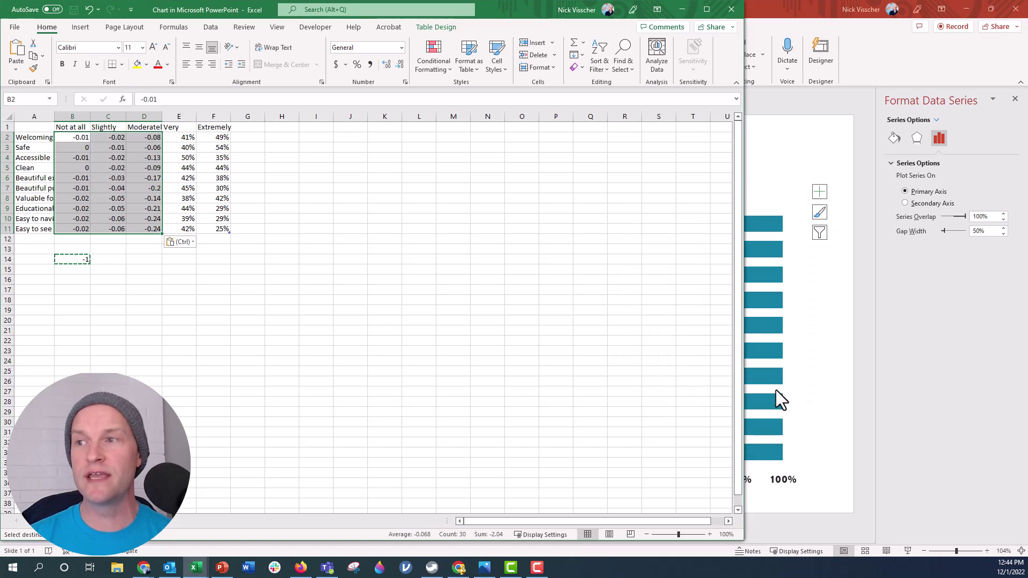
Format the negated values in B2:D11 as percentages and close the data workbook to return to the PowerPoint slide
left_click(358, 65)
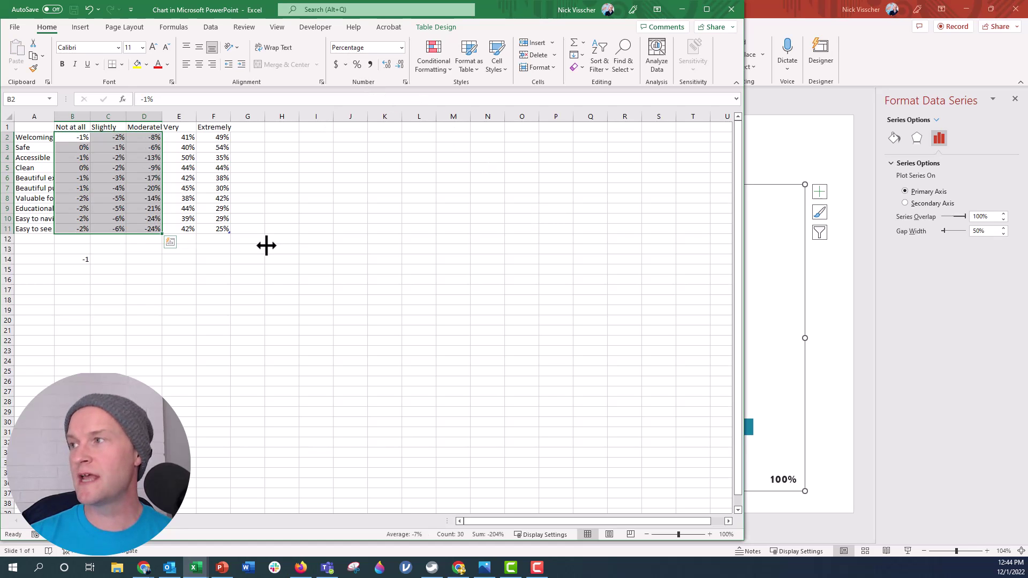
left_click(731, 11)
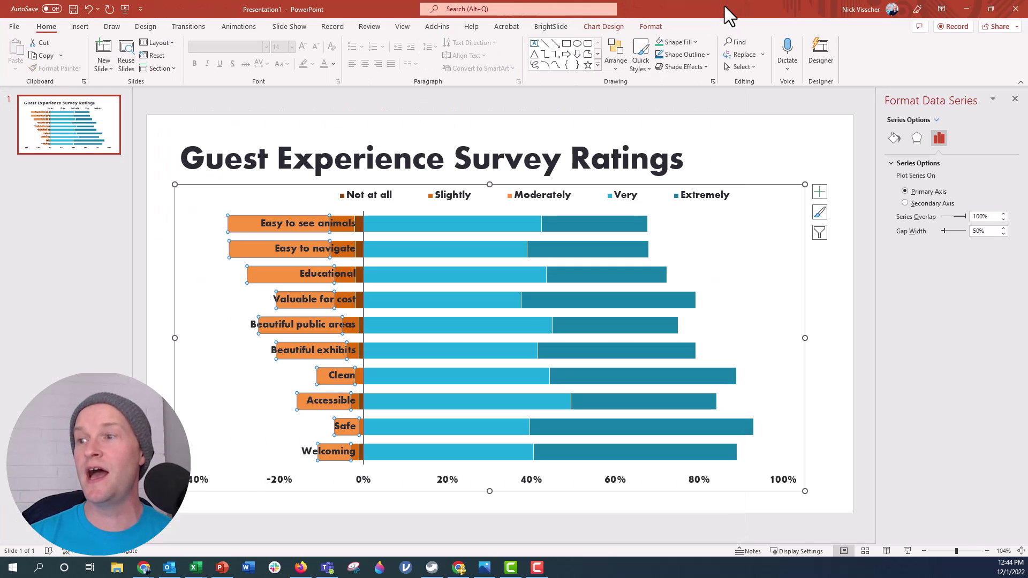
left_click(279, 125)
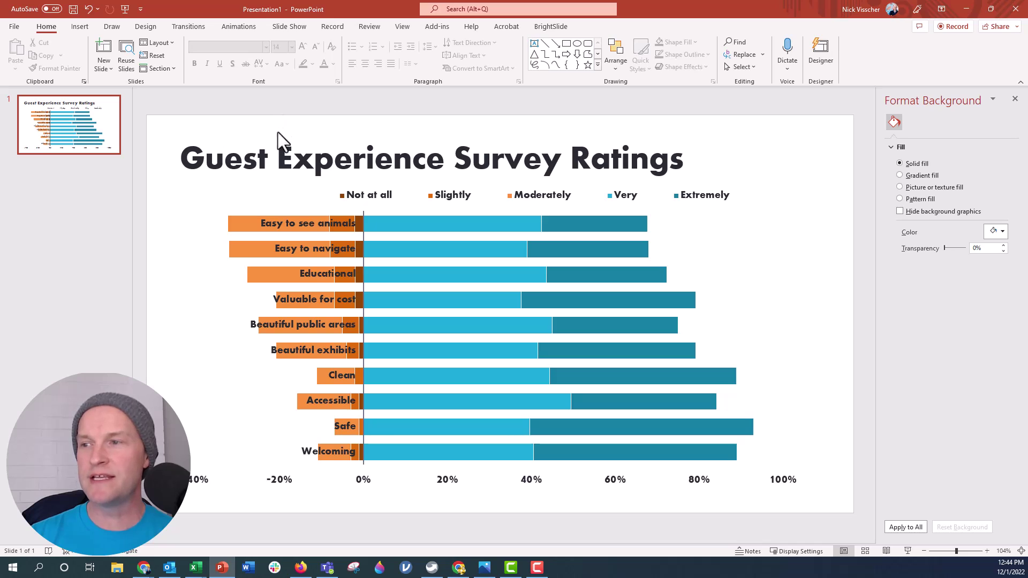
Set the label position of the chart's vertical category axis to Low
left_click(269, 225)
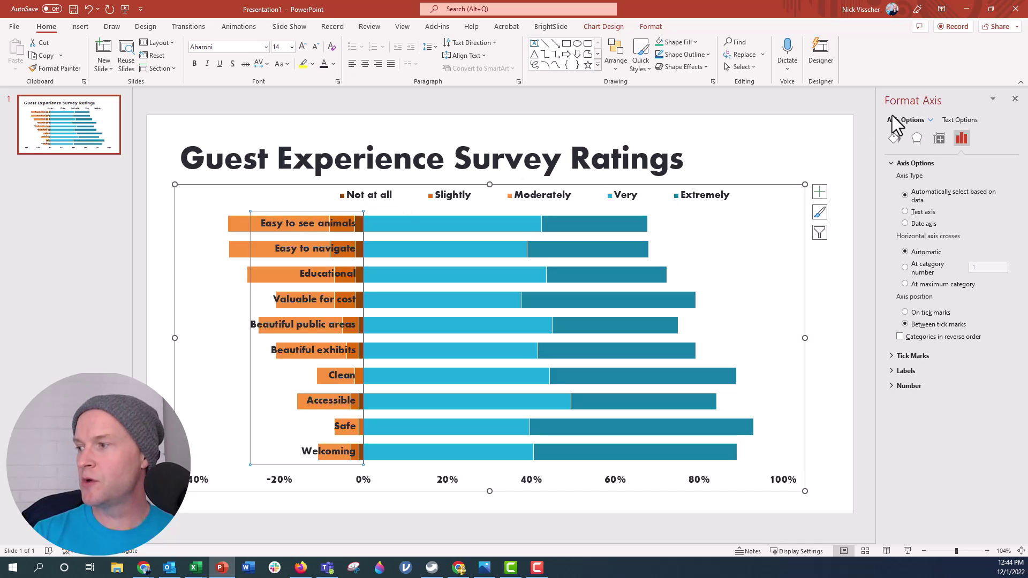
left_click(892, 371)
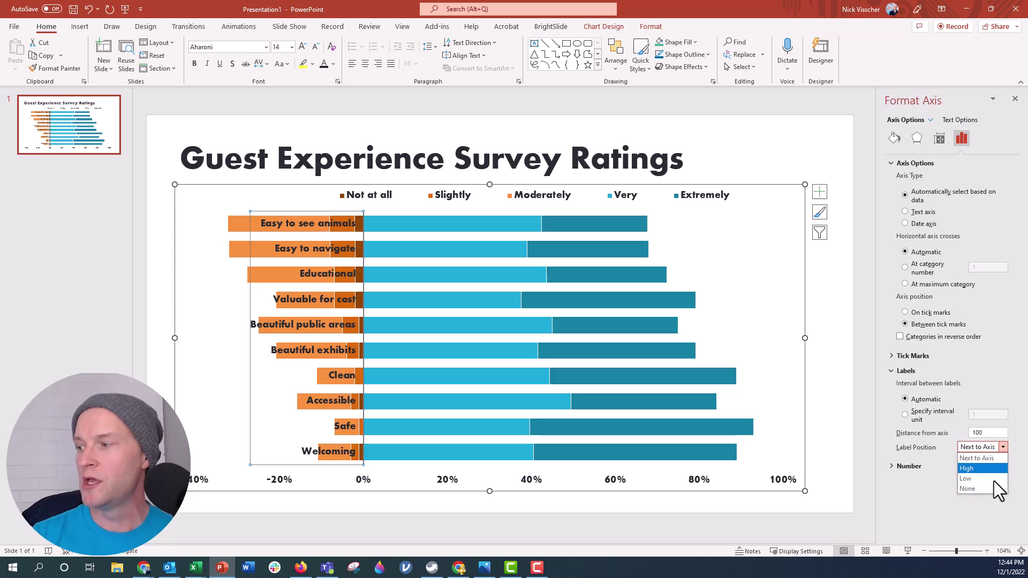
left_click(994, 480)
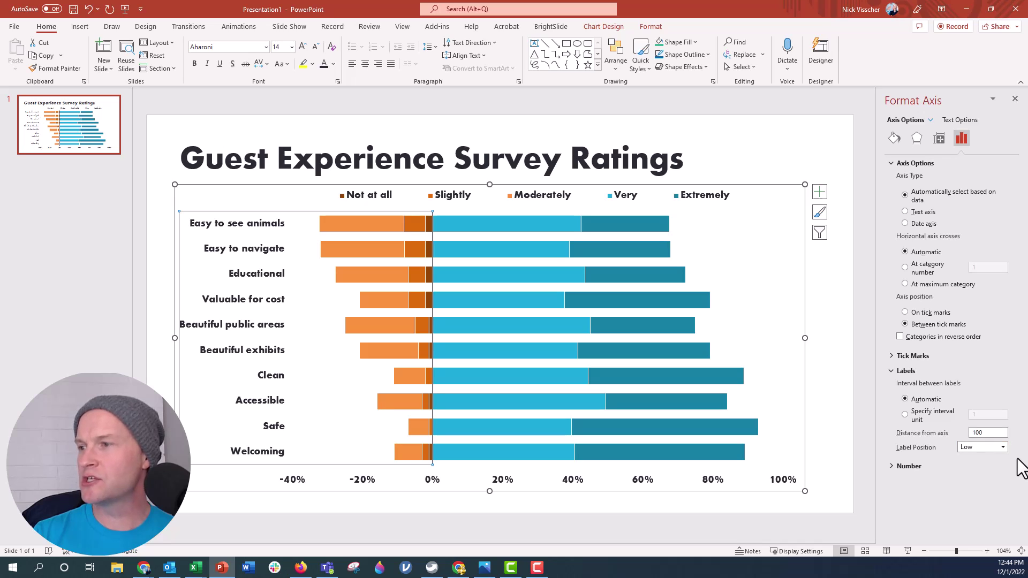
Thicken the vertical category axis line to a width of 2.5 pt
left_click(894, 138)
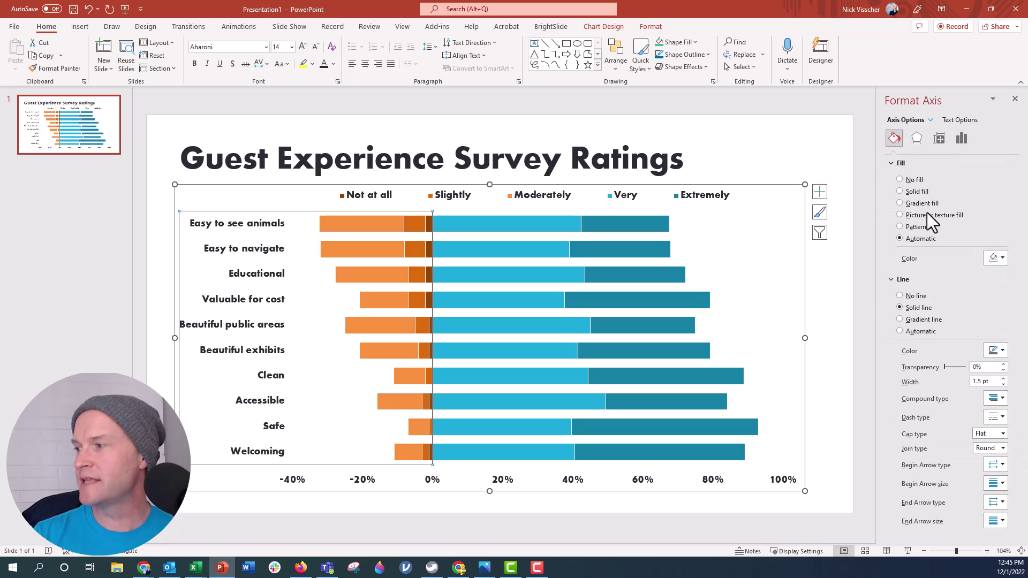
left_click(1003, 378)
left_click(1004, 378)
left_click(1004, 378)
left_click(1003, 379)
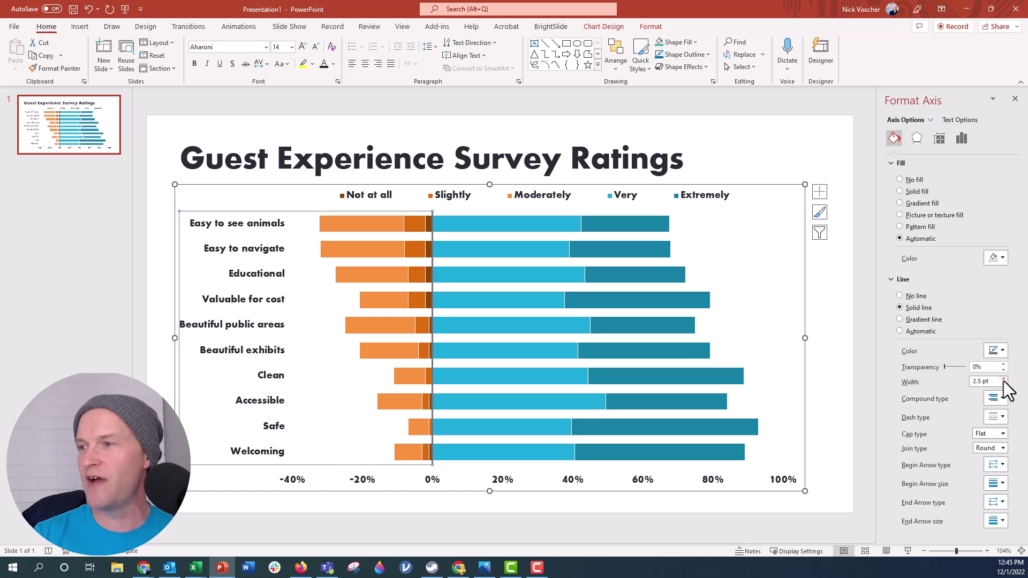
left_click(157, 194)
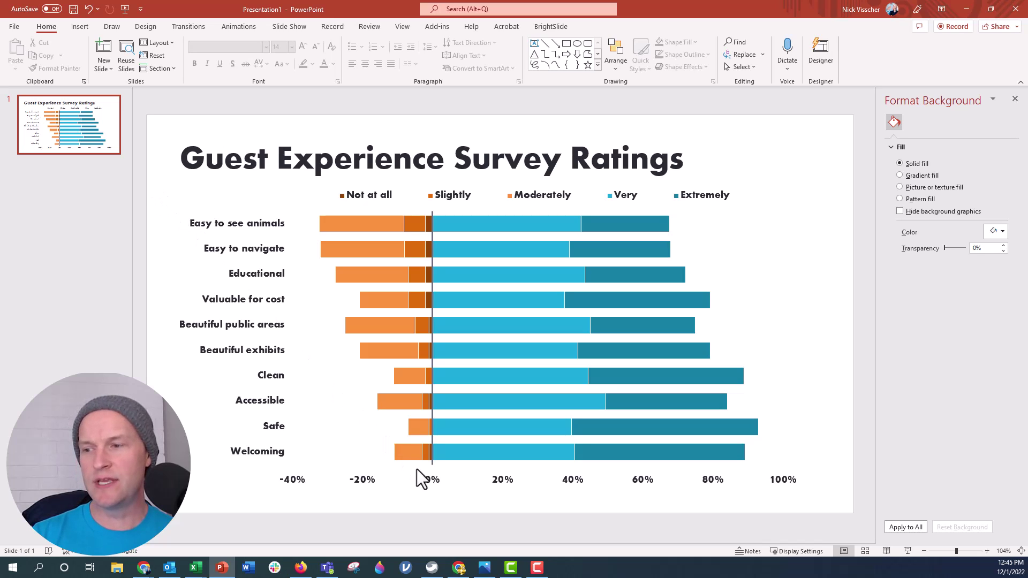
Set the minimum bound of the chart's horizontal percentage axis to -1.0
double_click(429, 482)
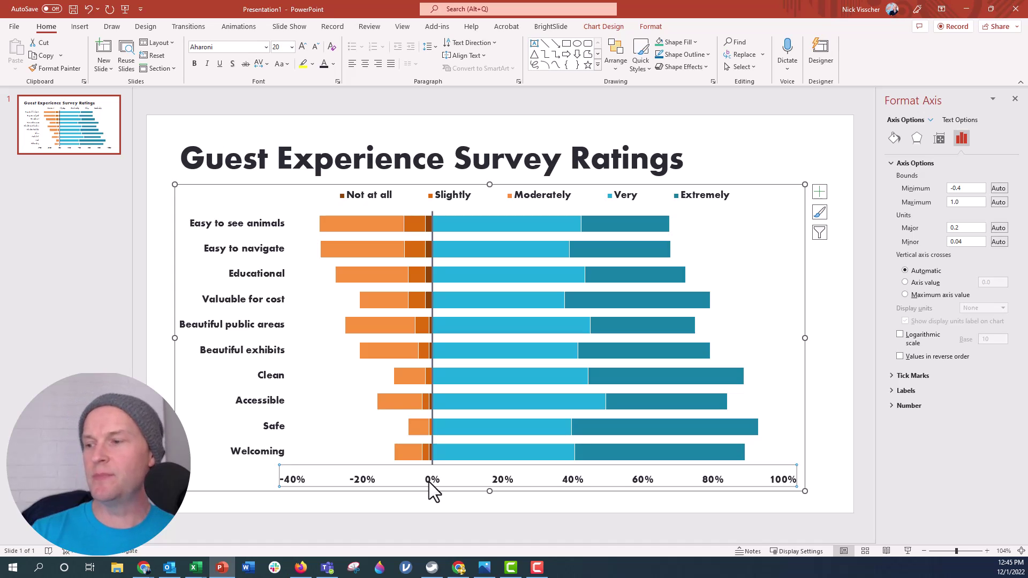
left_click(966, 189)
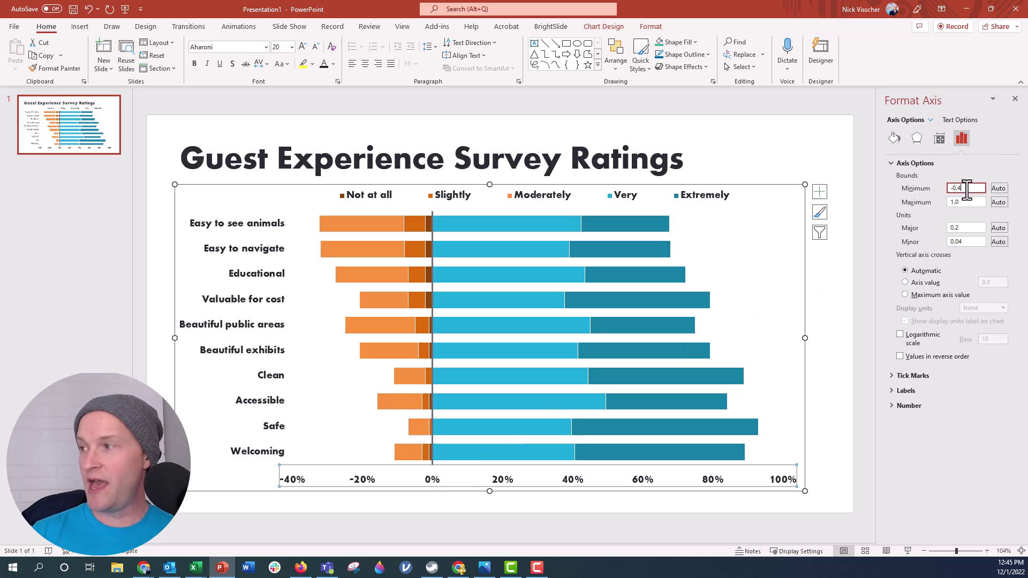
key("BackSpace")
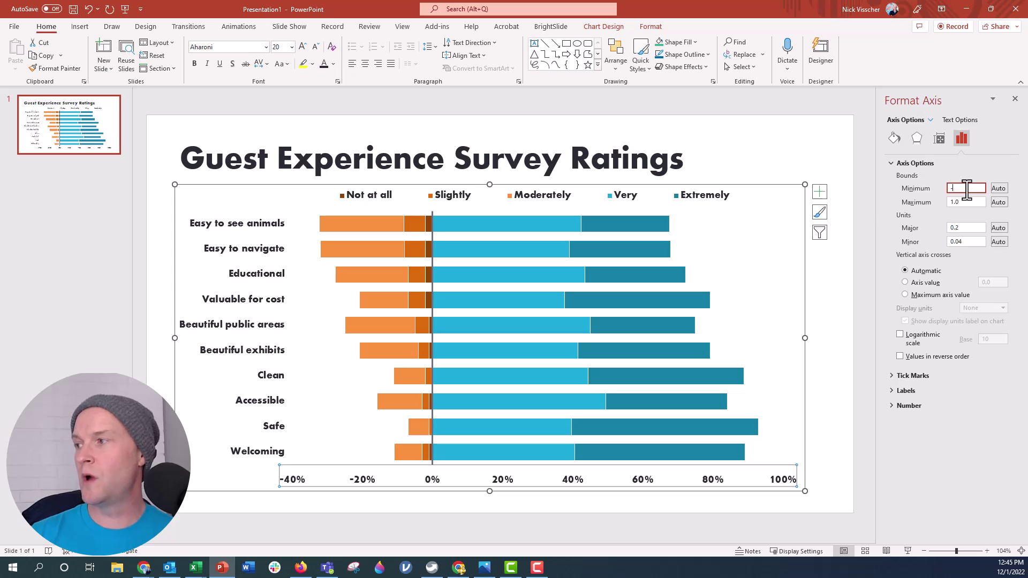
type("1.0")
key("Return")
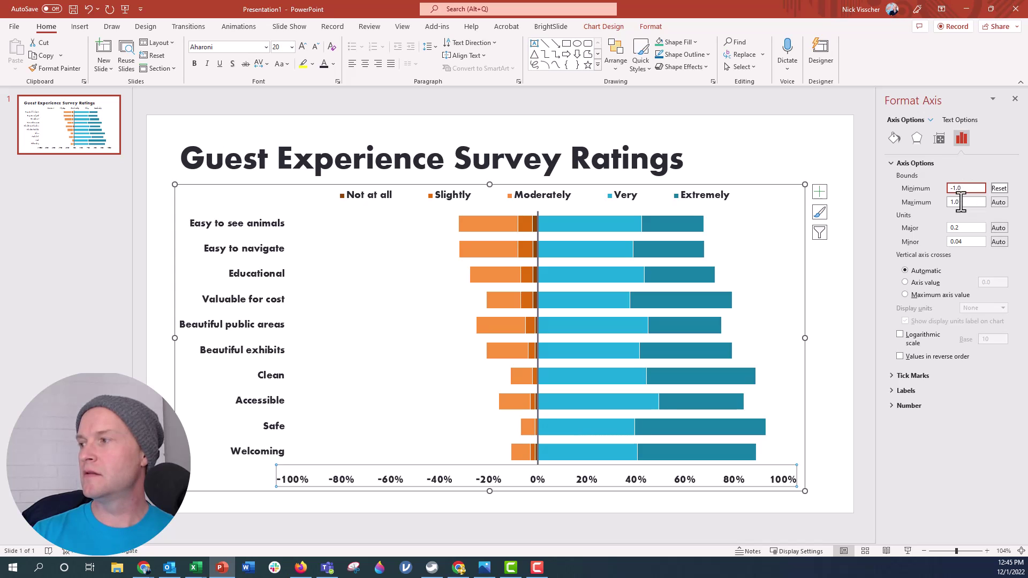
Set the horizontal percentage axis's minimum bound to -0.4
left_click(961, 203)
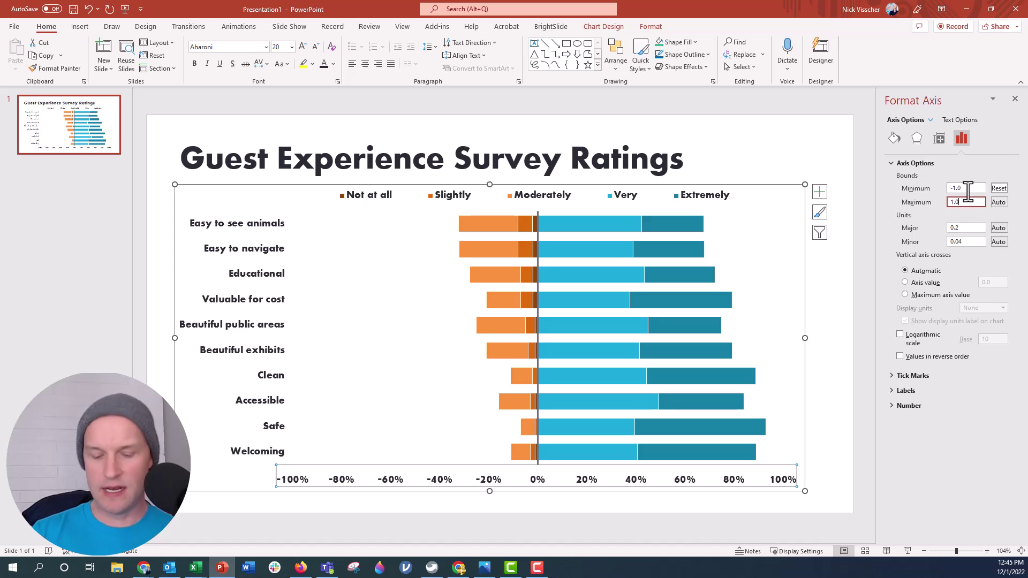
key("shift+Tab")
type("-0.4")
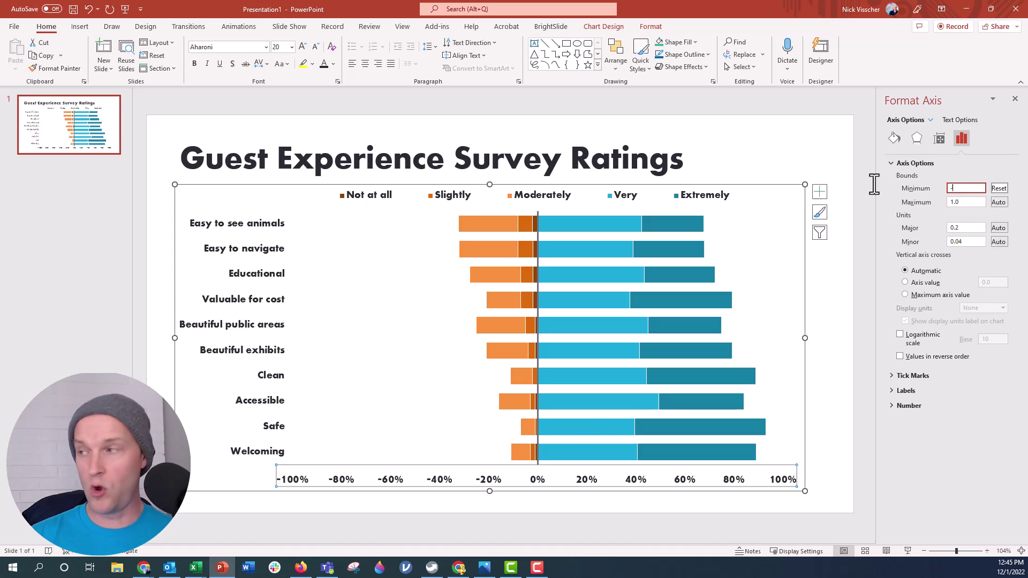
key("Return")
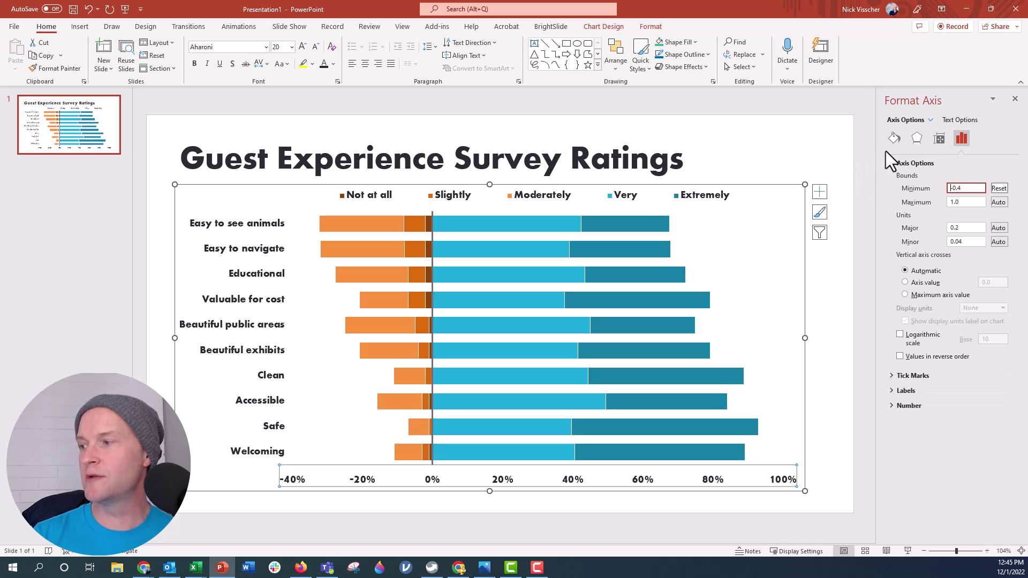
Add the custom number format code 0%;0% to the horizontal axis so negative percentages display without a minus sign
left_click(889, 408)
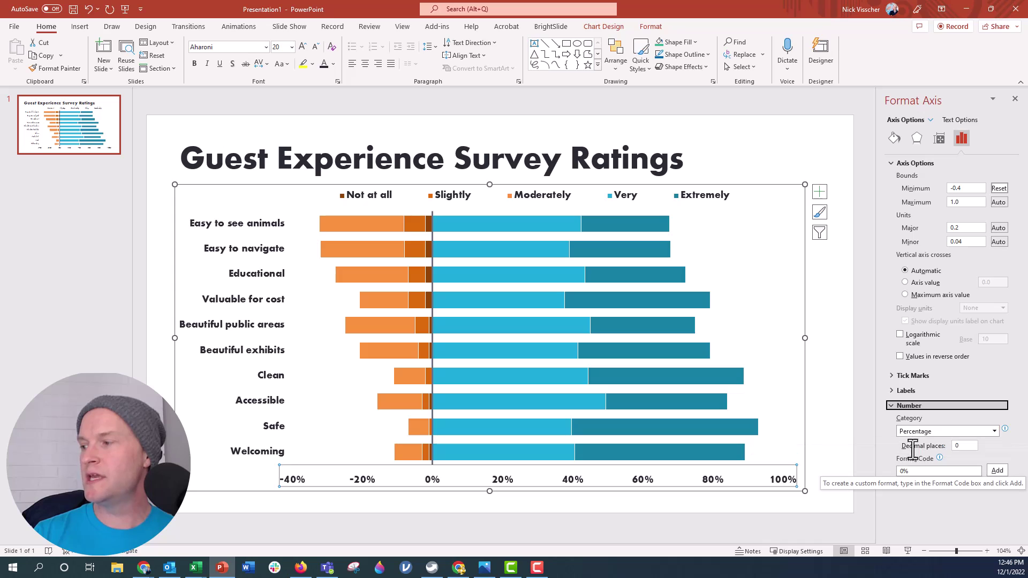
left_click(915, 471)
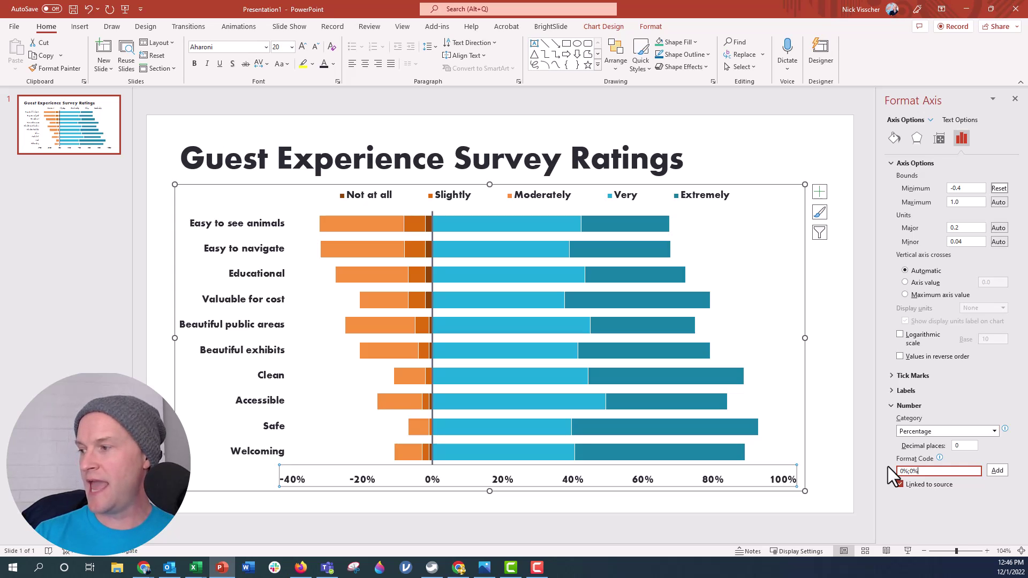
left_click(996, 474)
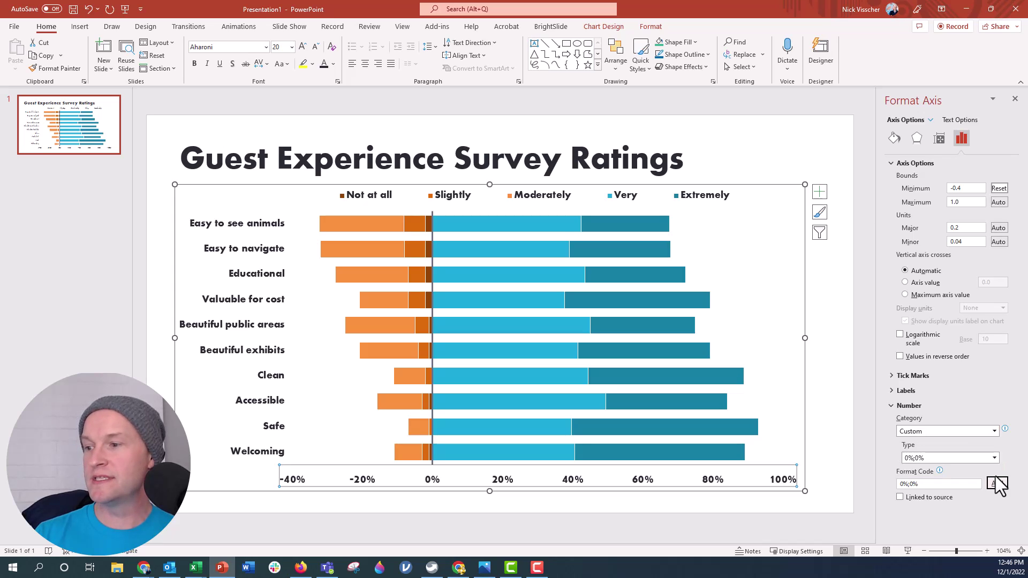
left_click(391, 503)
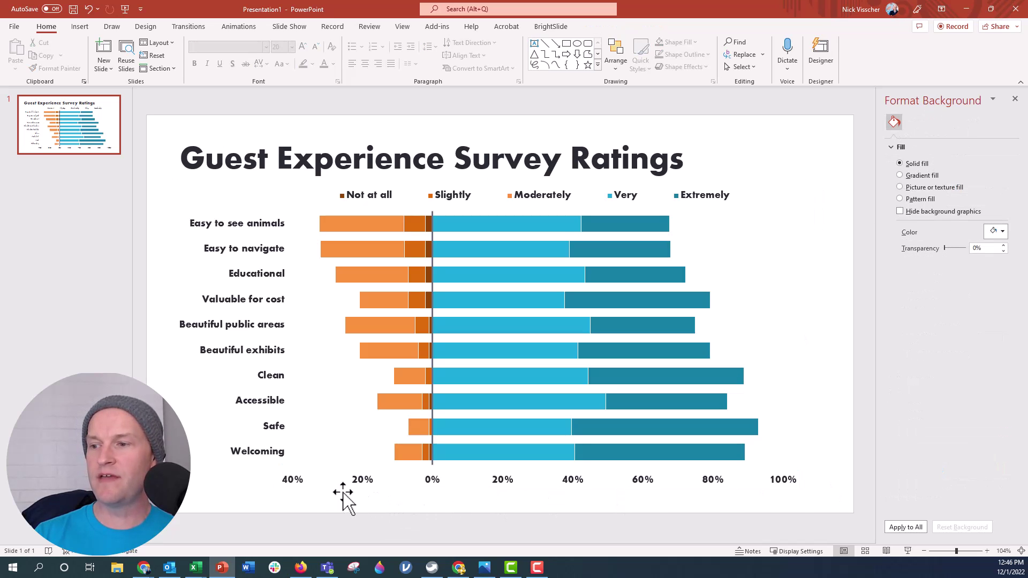
Add data labels to the Moderately series and set their font color to white
left_click(293, 481)
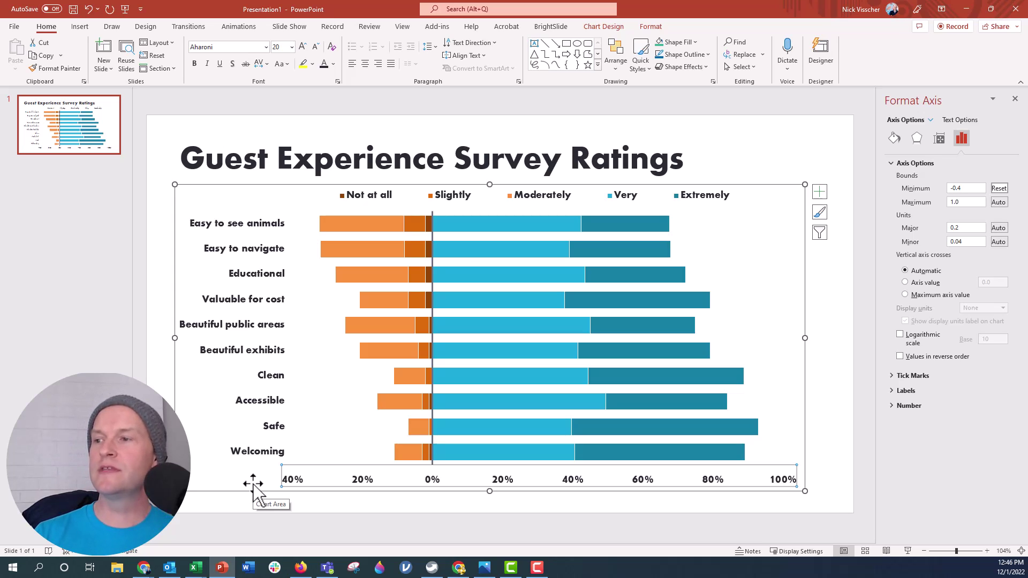
left_click(324, 226)
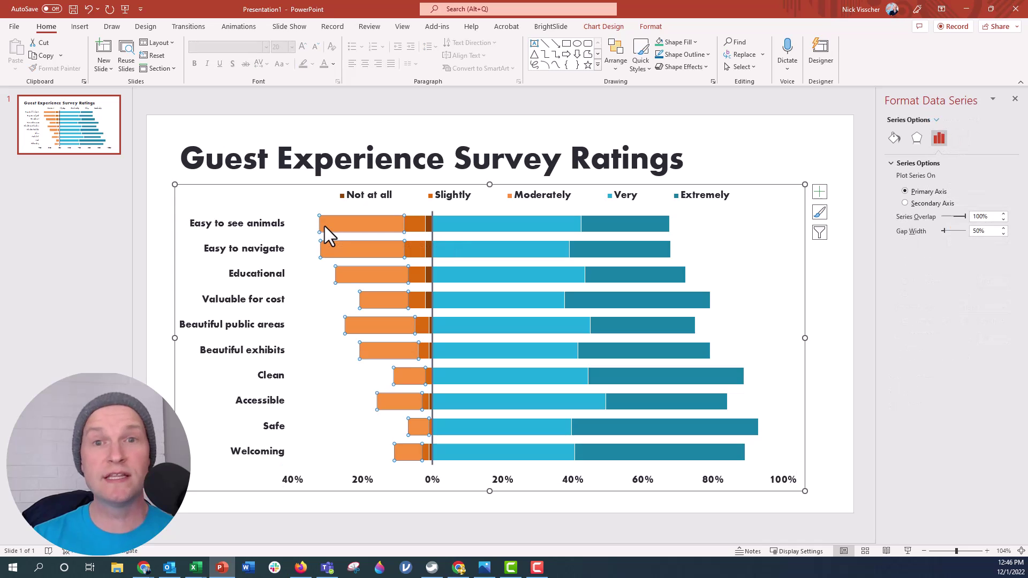
right_click(324, 224)
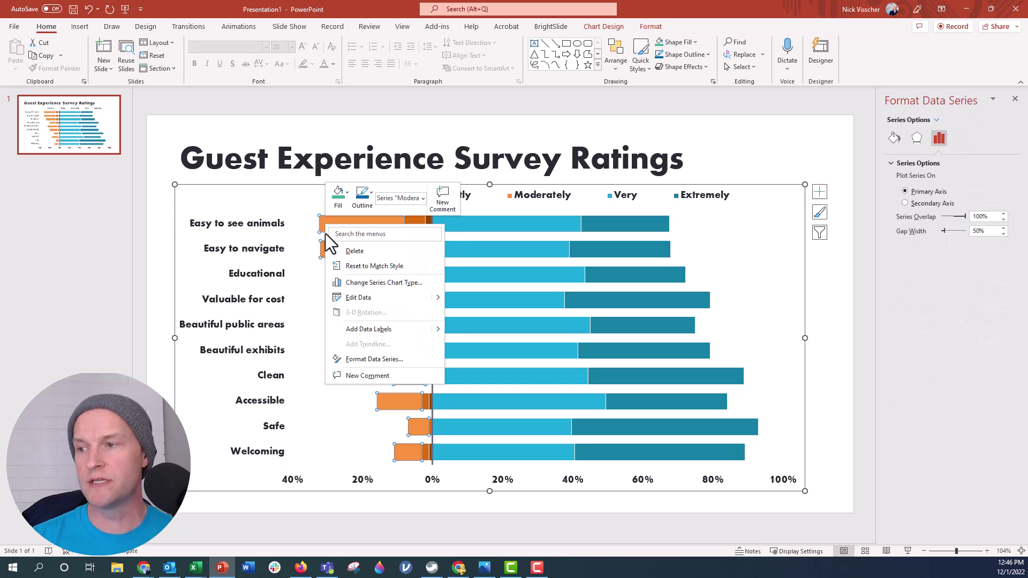
left_click(335, 329)
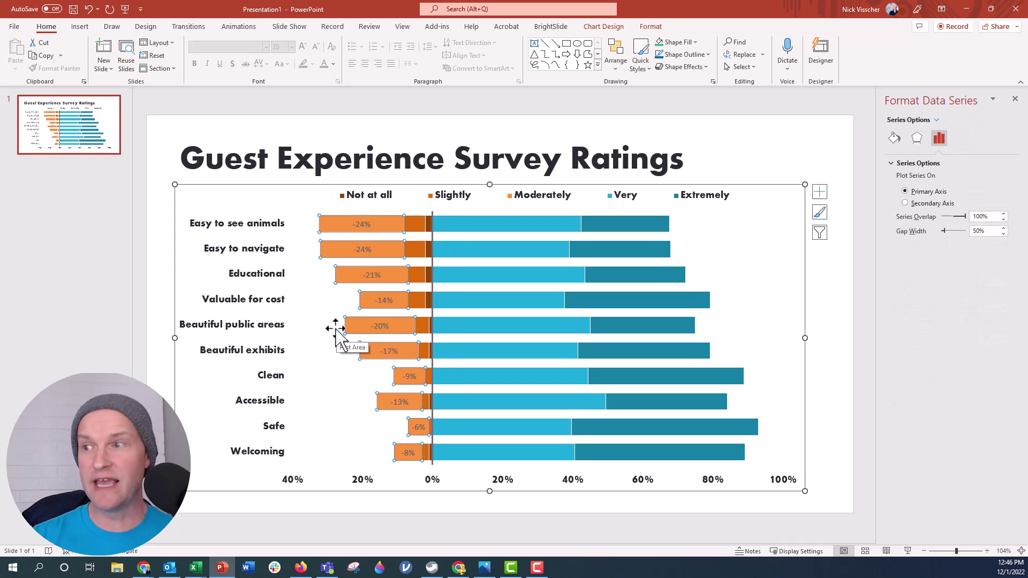
left_click(360, 225)
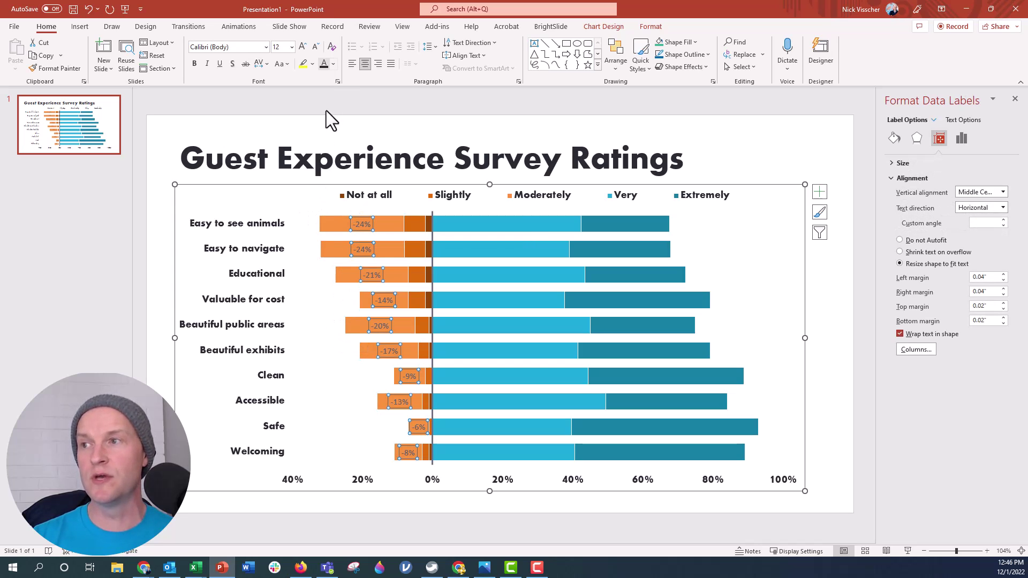
left_click(333, 65)
left_click(323, 94)
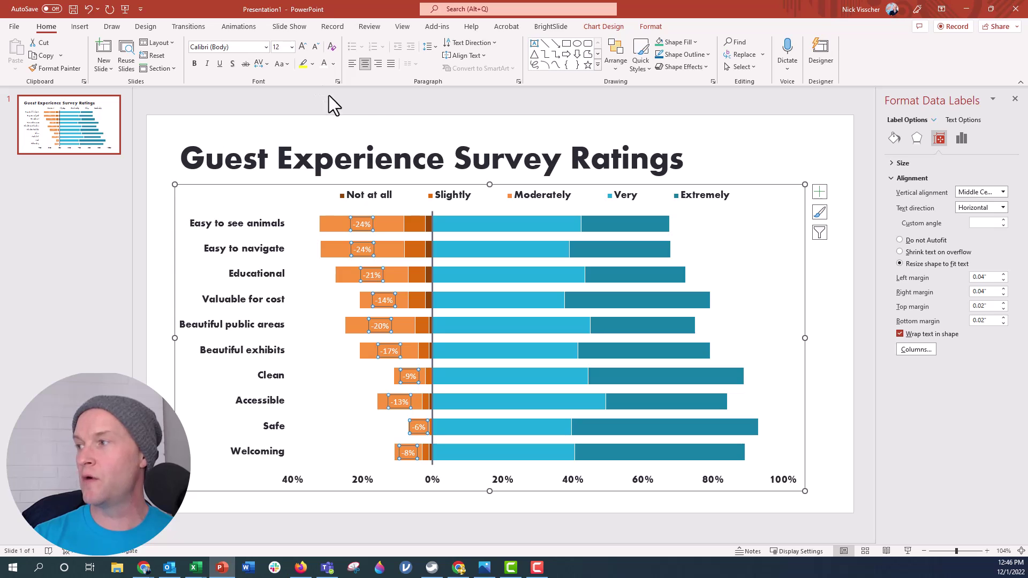
Format the Moderately series' data labels as Percentage with 0 decimal places
left_click(959, 140)
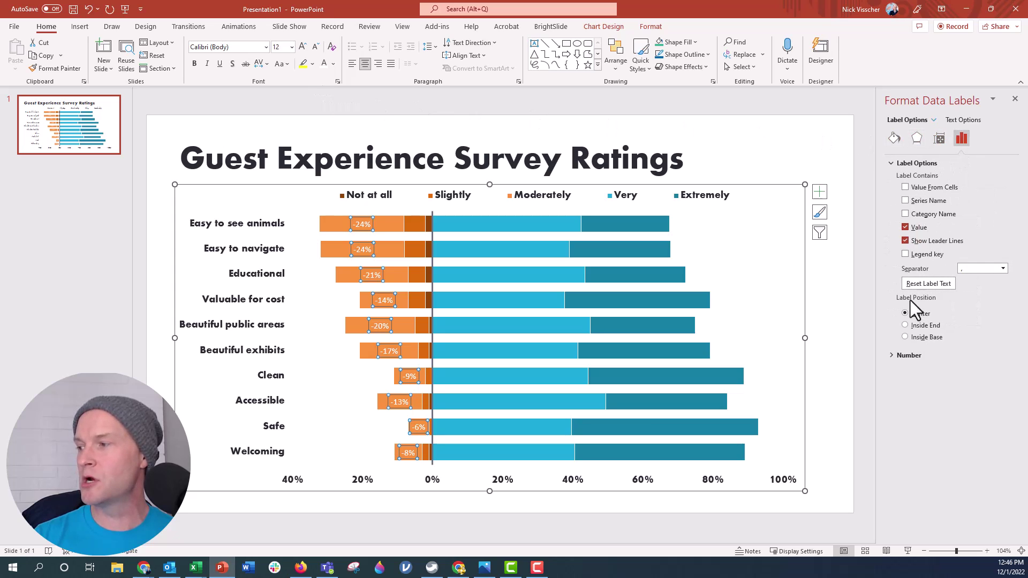
left_click(892, 358)
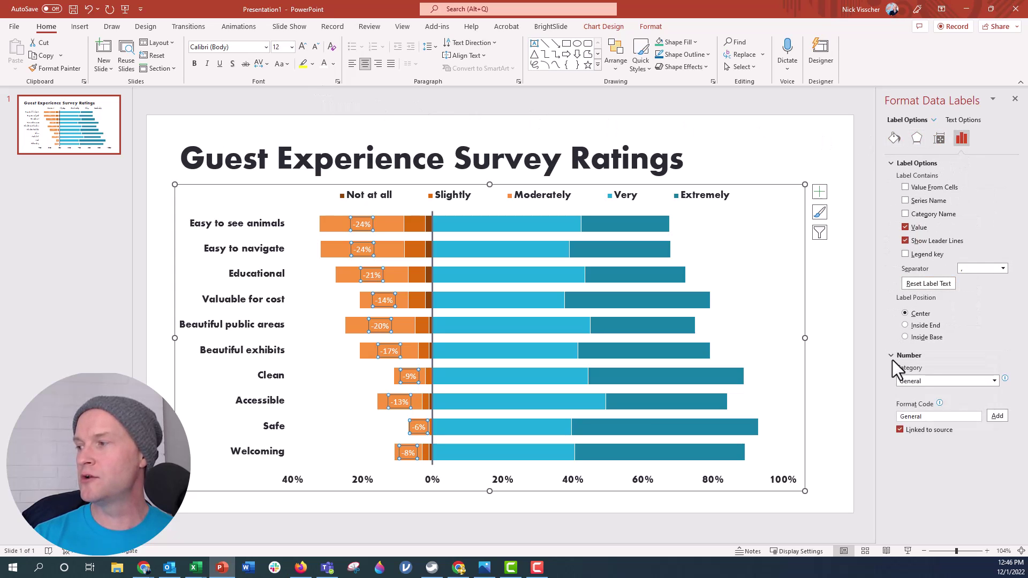
left_click(993, 381)
left_click(941, 453)
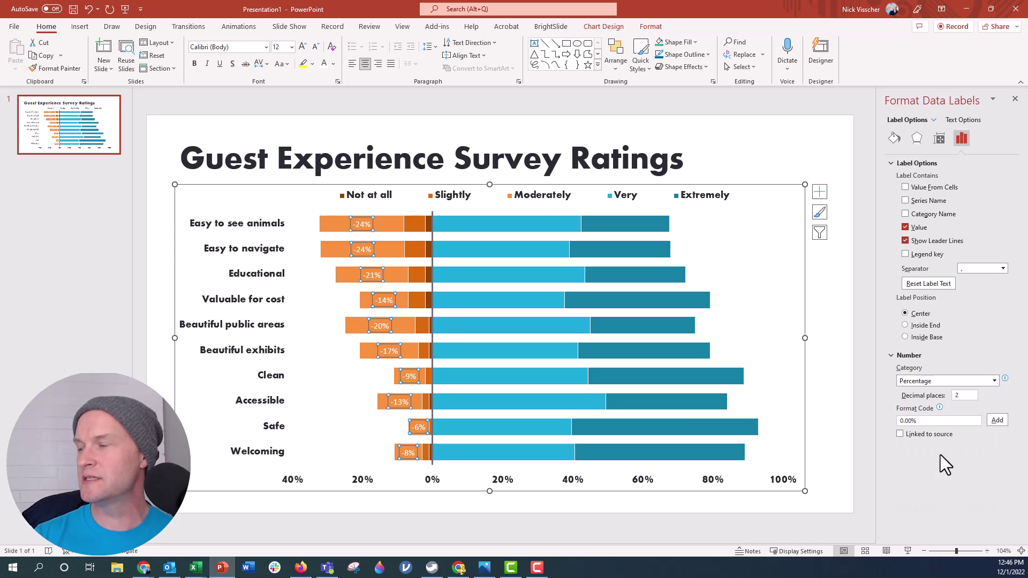
left_click(921, 393)
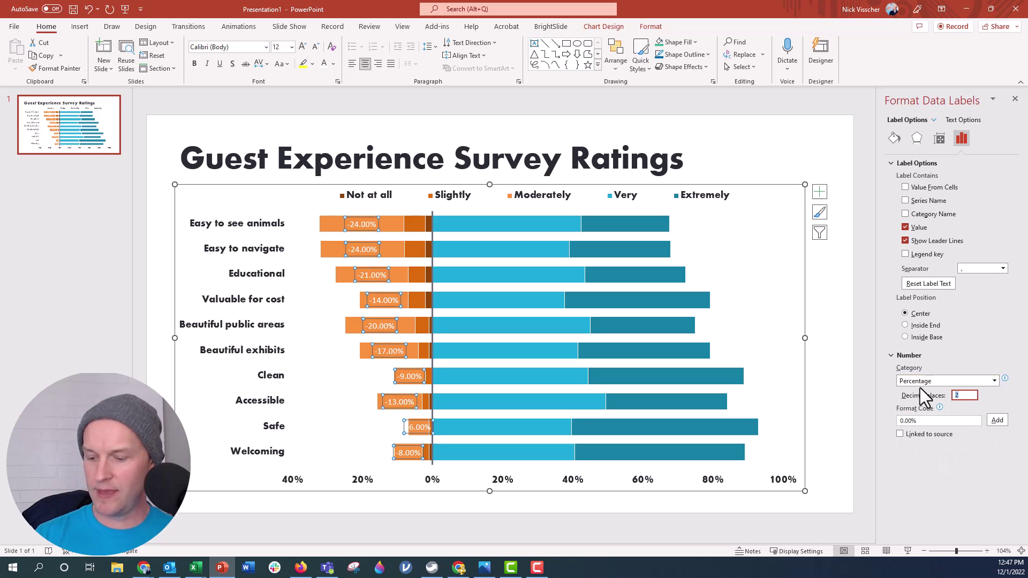
type("0")
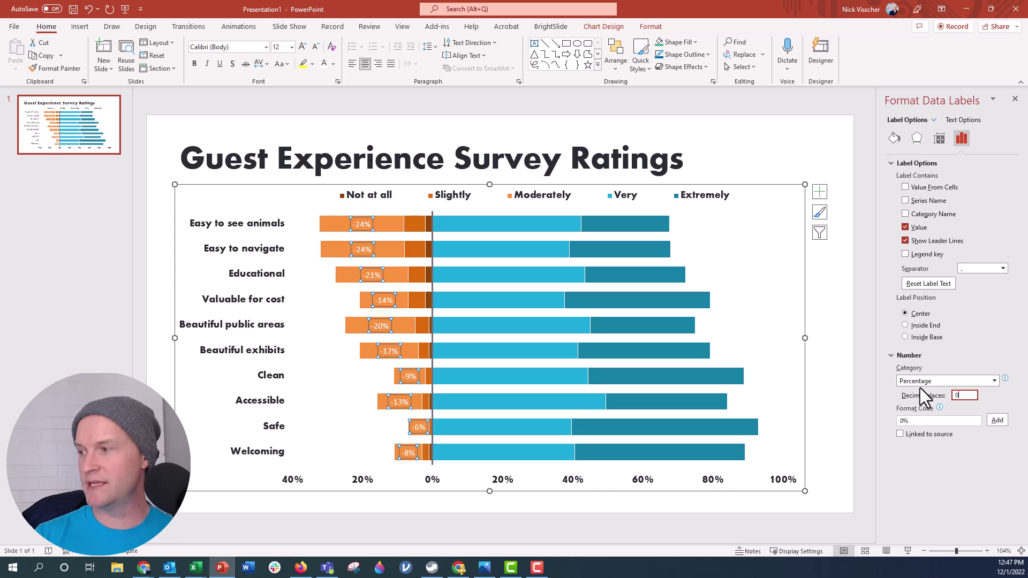
Add the custom format code 0%;0% to the Moderately data labels so negative values appear without a minus sign
key("Tab")
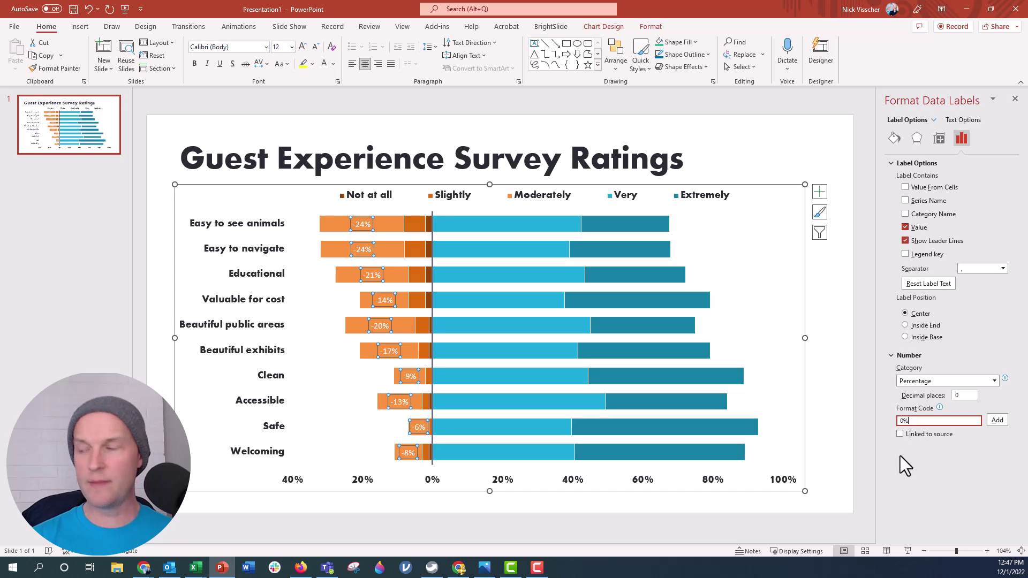
type(";")
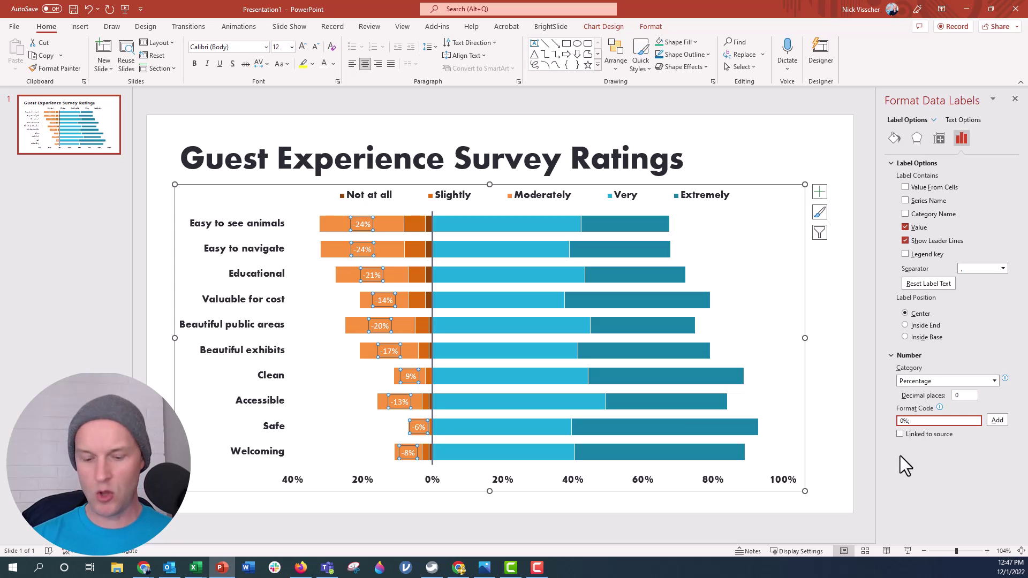
type("0%")
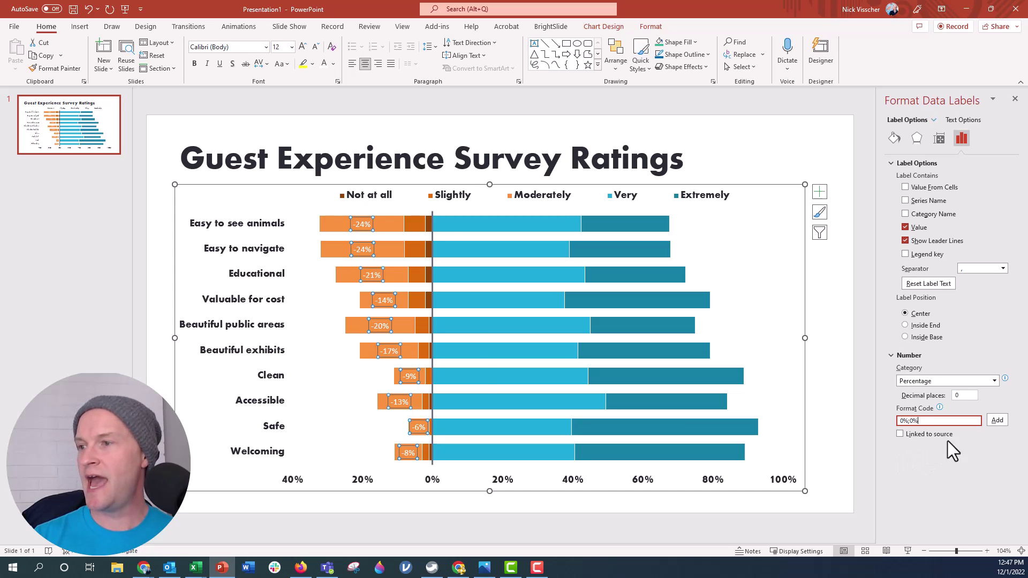
left_click(999, 421)
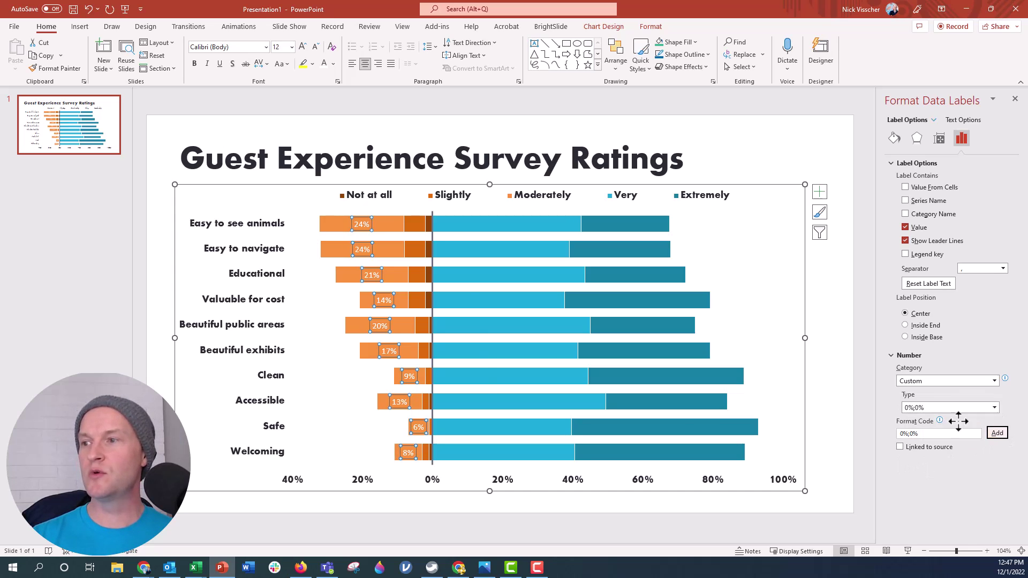
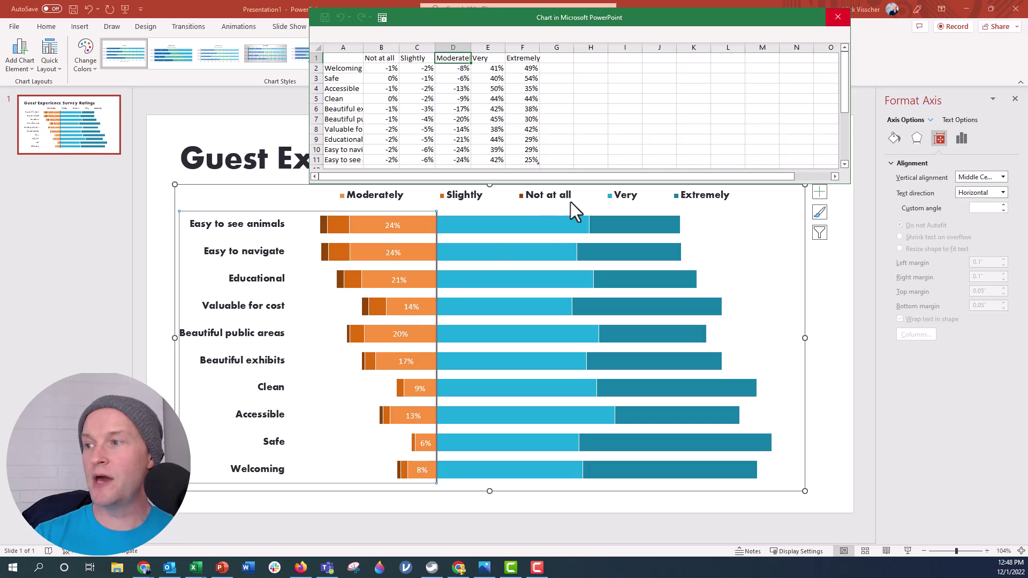
Close the chart's data sheet and delete the legend above the bars
left_click(838, 17)
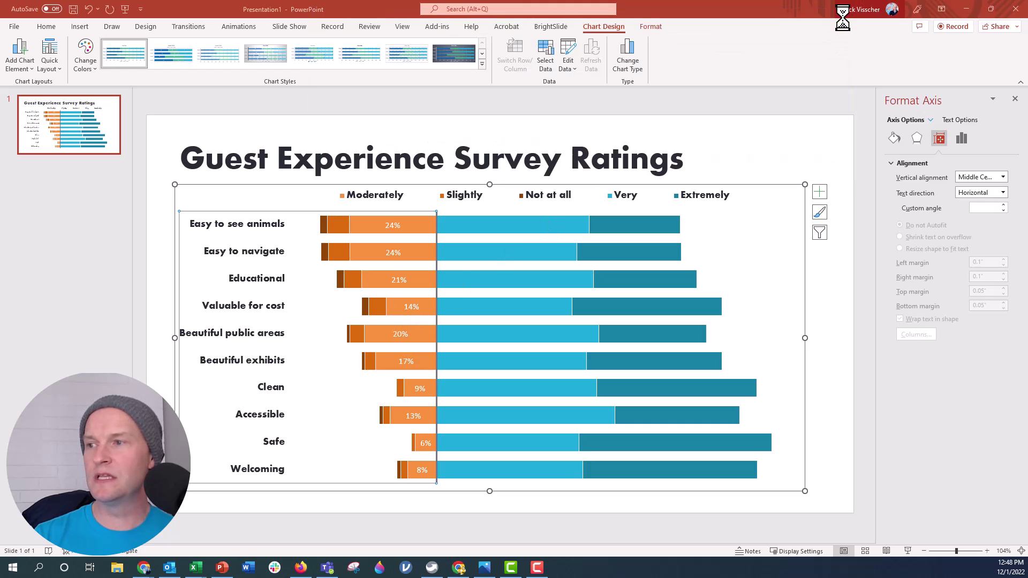
left_click(384, 198)
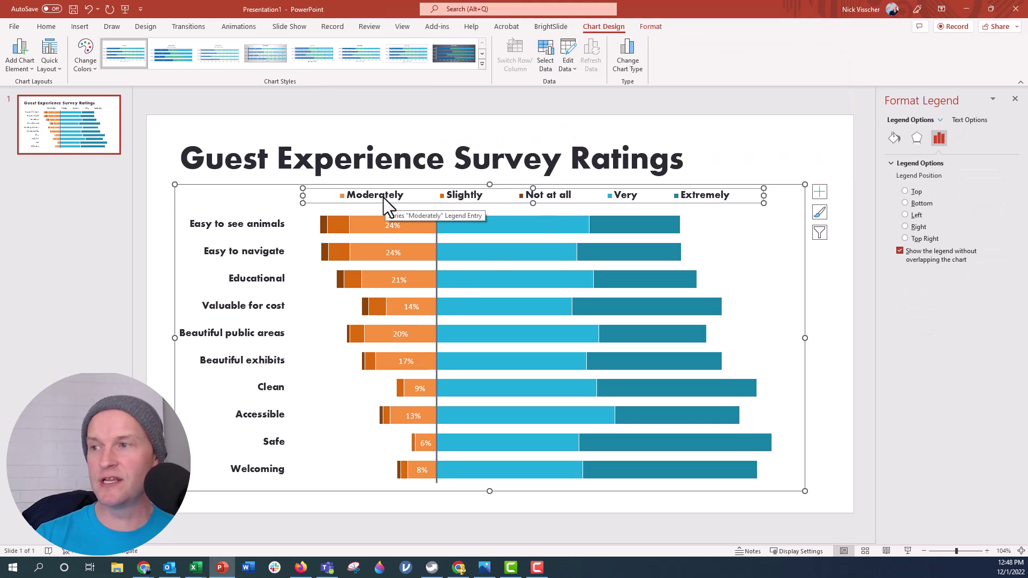
key("Delete")
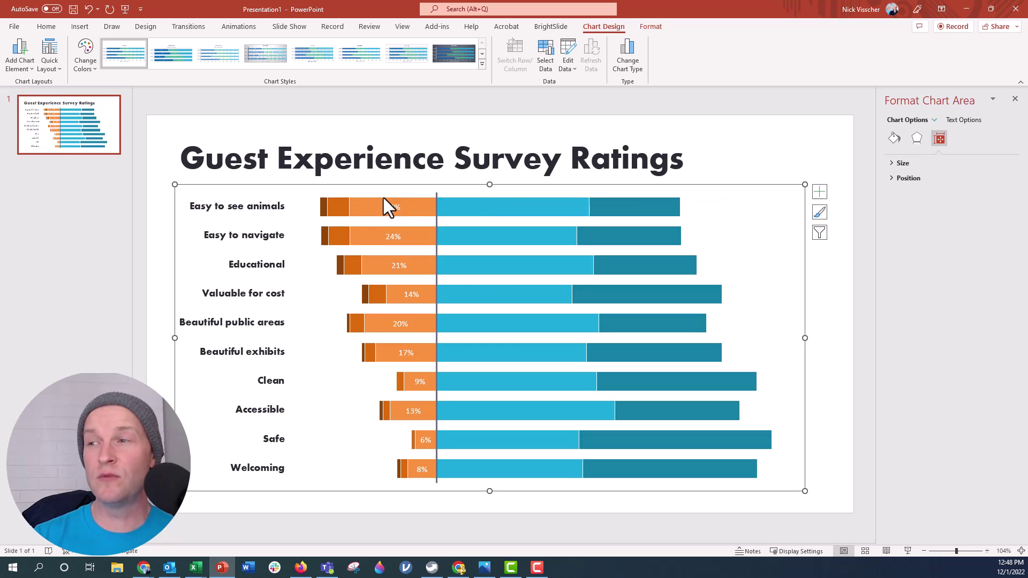
Shrink the chart by lowering its upper edge to make room for a label row beneath the slide title
left_click(360, 207)
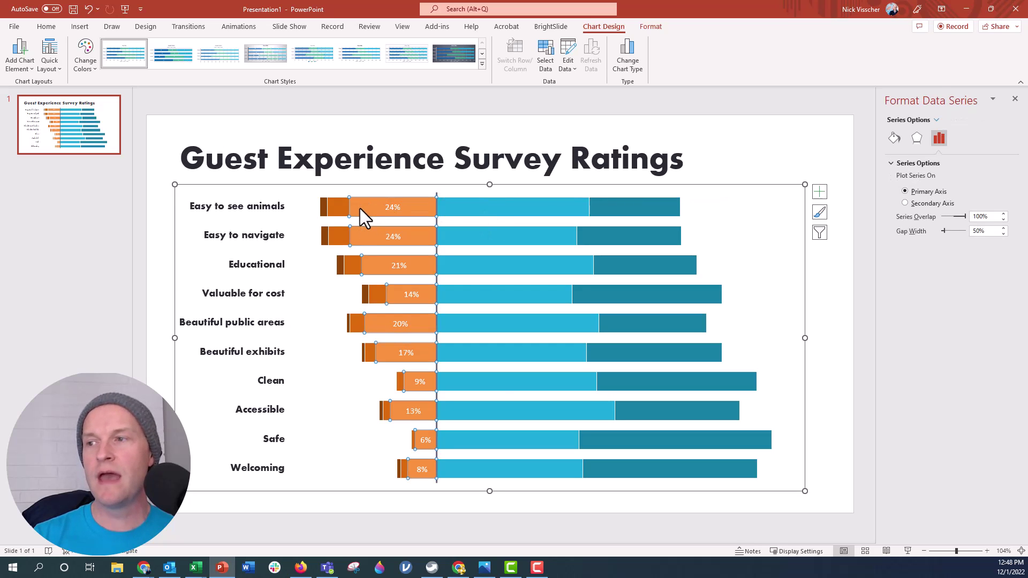
left_click(342, 210)
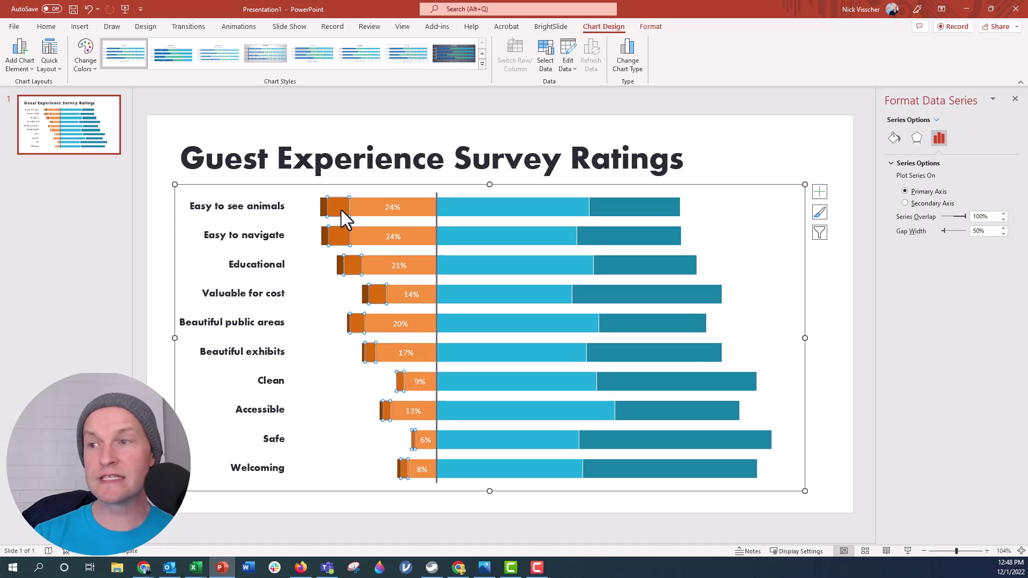
left_click(322, 213)
left_click_drag(489, 185, 489, 213)
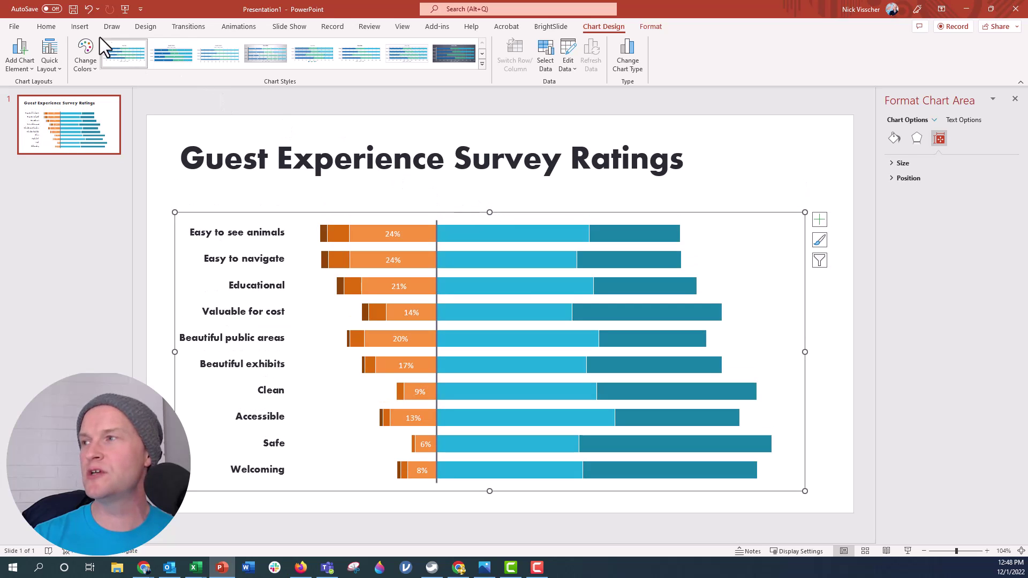
Insert a text box reading "Not at all" between the slide title and the orange bars
left_click(84, 29)
left_click(572, 56)
left_click_drag(330, 185, 428, 200)
type("Not at all")
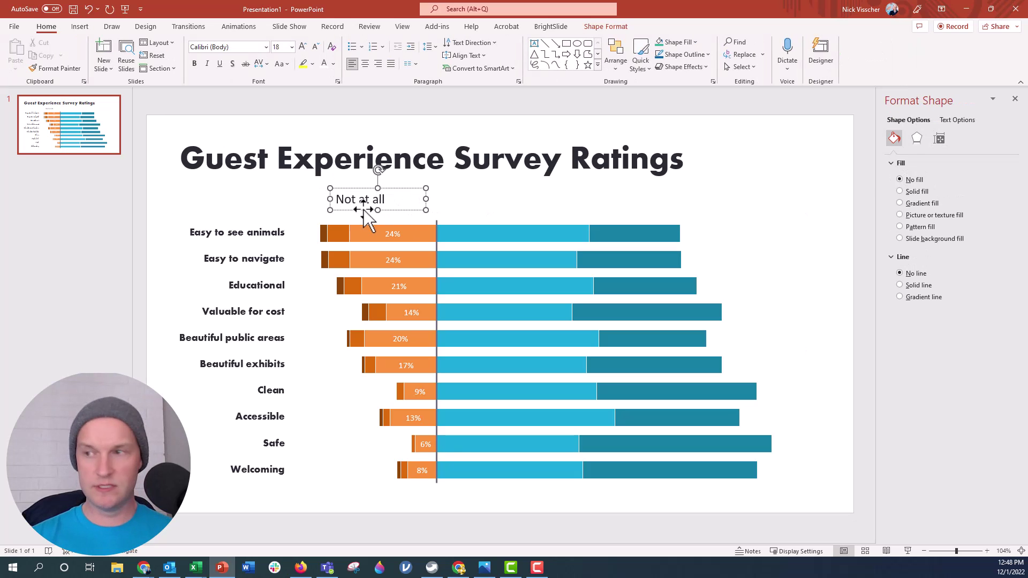
Place a copy of the "Not at all" text box just to its right and change its text to "Slightly"
left_click_drag(368, 210, 416, 188)
double_click(417, 199)
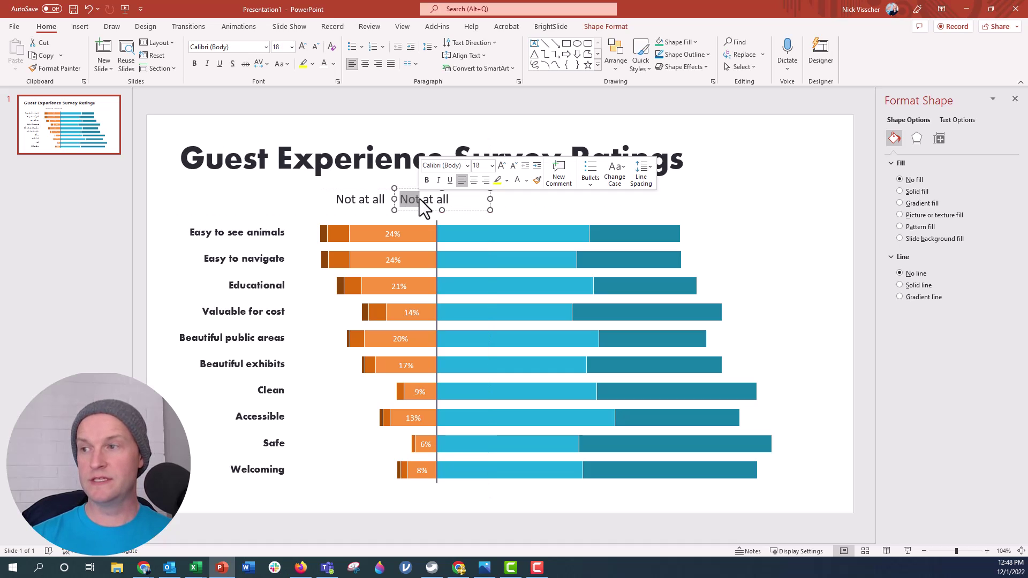
type("S")
double_click(420, 200)
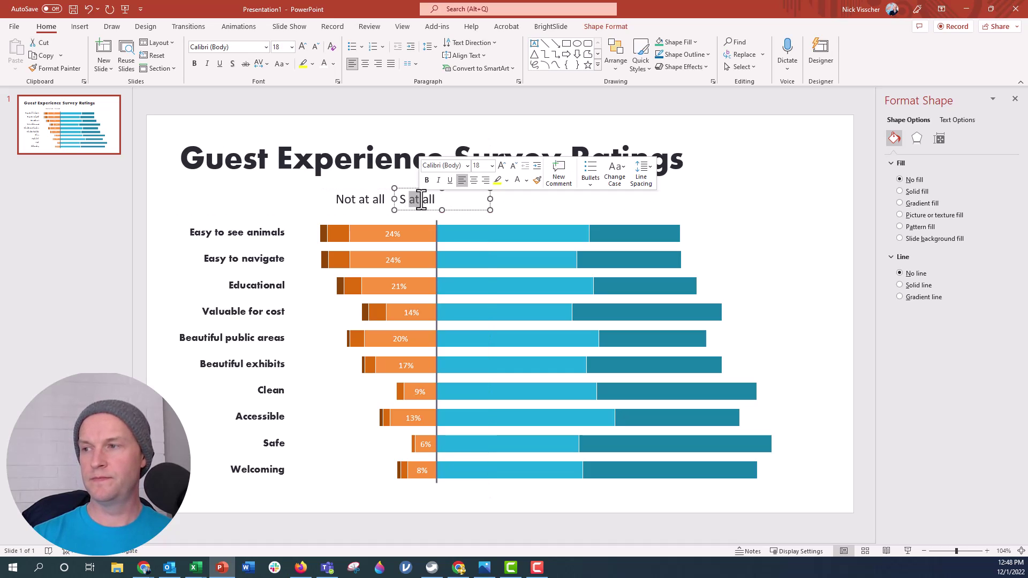
triple_click(420, 199)
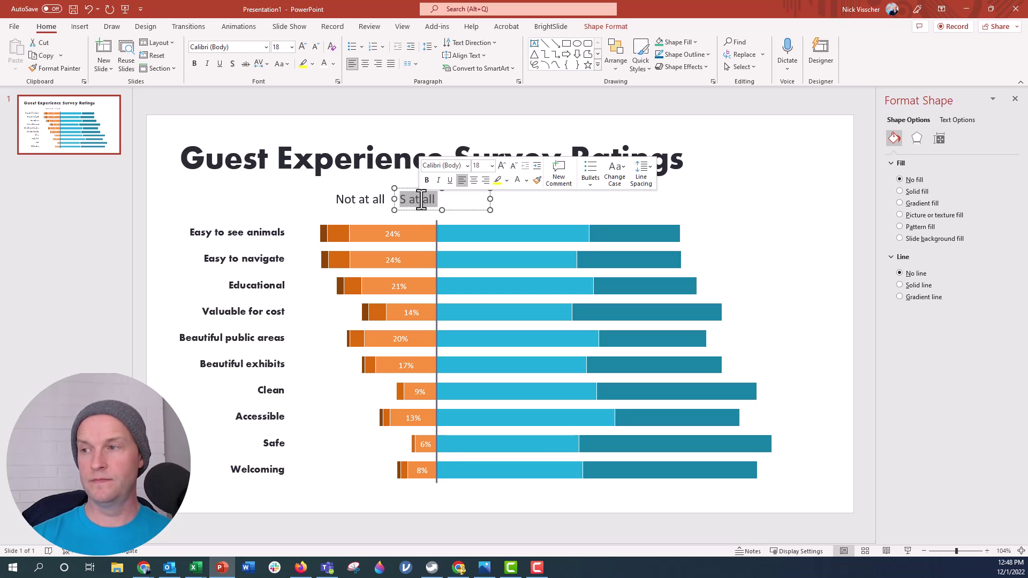
type("Slightly")
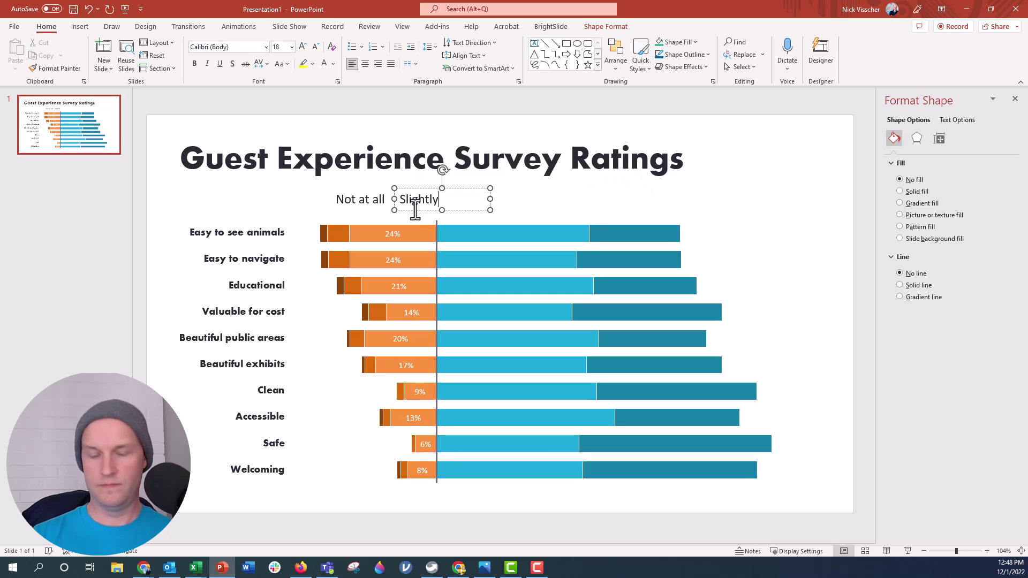
Duplicate the "Slightly" text box and change the copy's text to "Moderately"
left_click(416, 210)
key("ctrl+d")
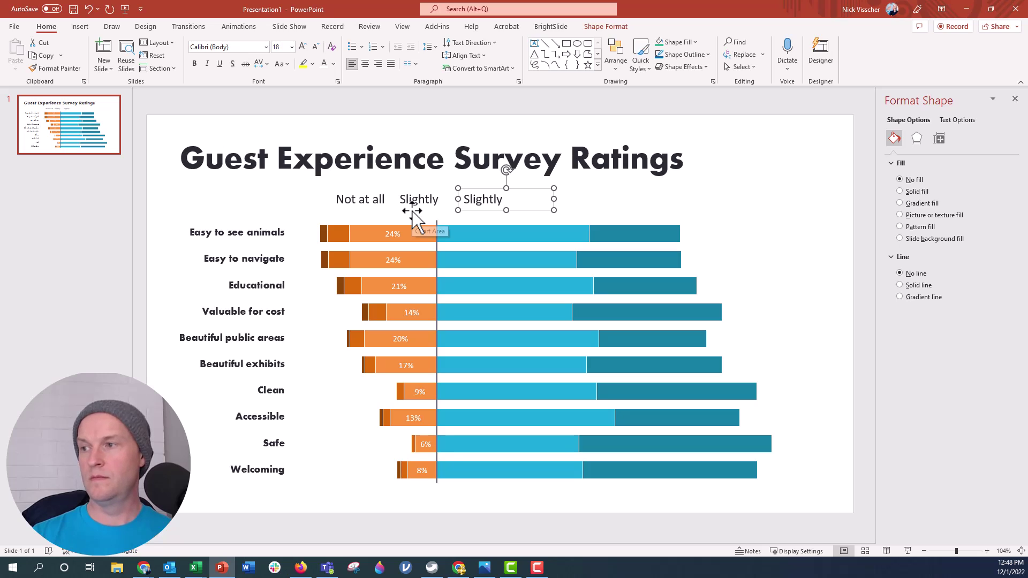
double_click(471, 199)
type("Mo")
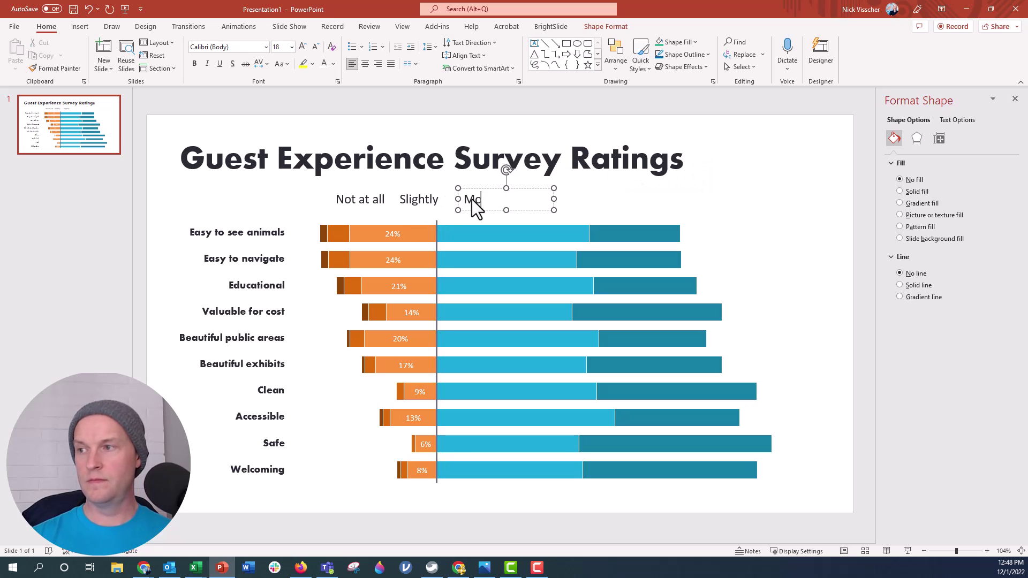
type("derately")
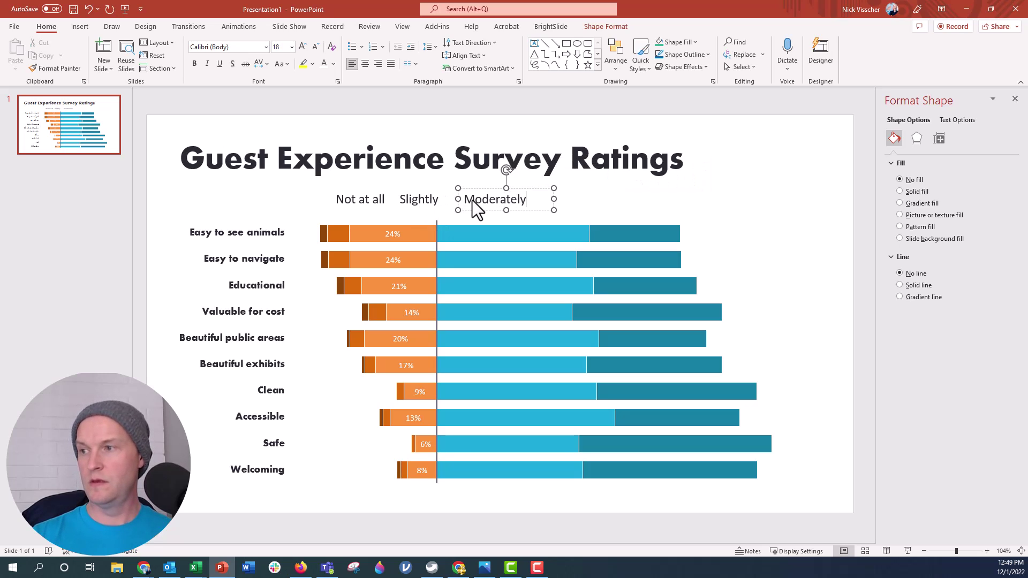
Duplicate the "Moderately" text box, shift the copy right so it clears the original, and change its text to "Very"
left_click(477, 209)
key("ctrl+d")
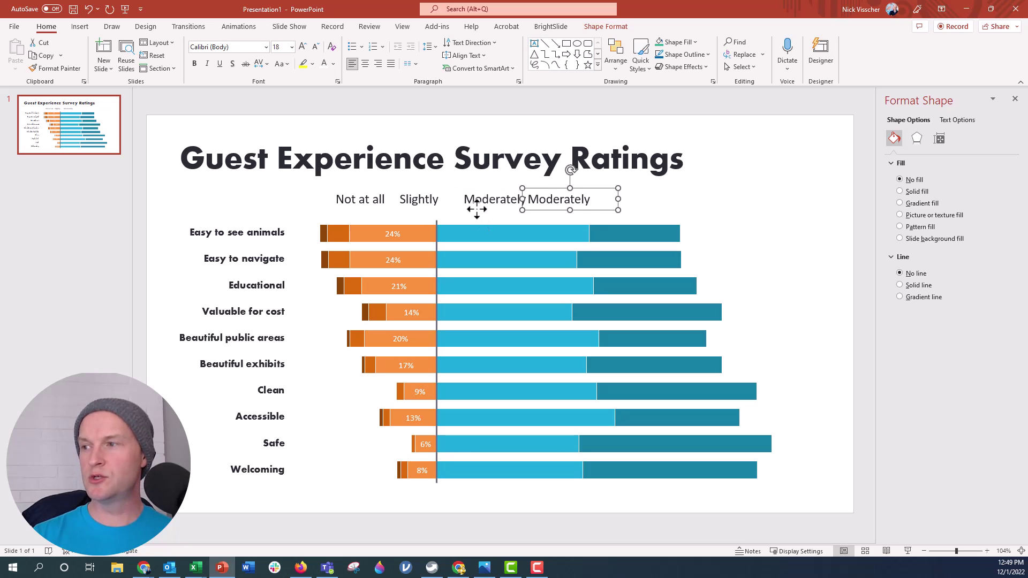
left_click_drag(530, 210, 532, 210)
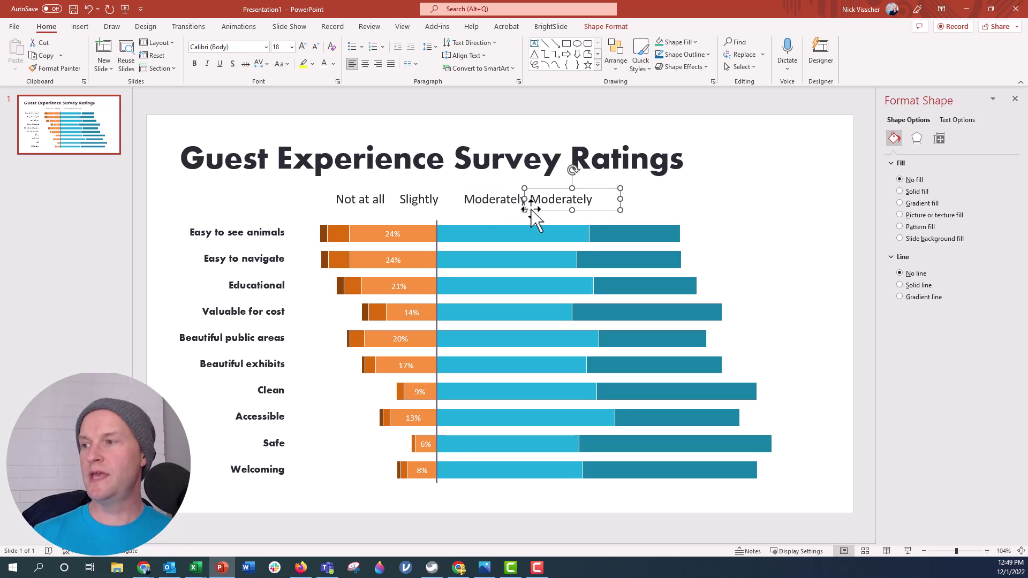
key("Right")
key("Right")
key("Right")
key("Right")
key("Right")
double_click(564, 202)
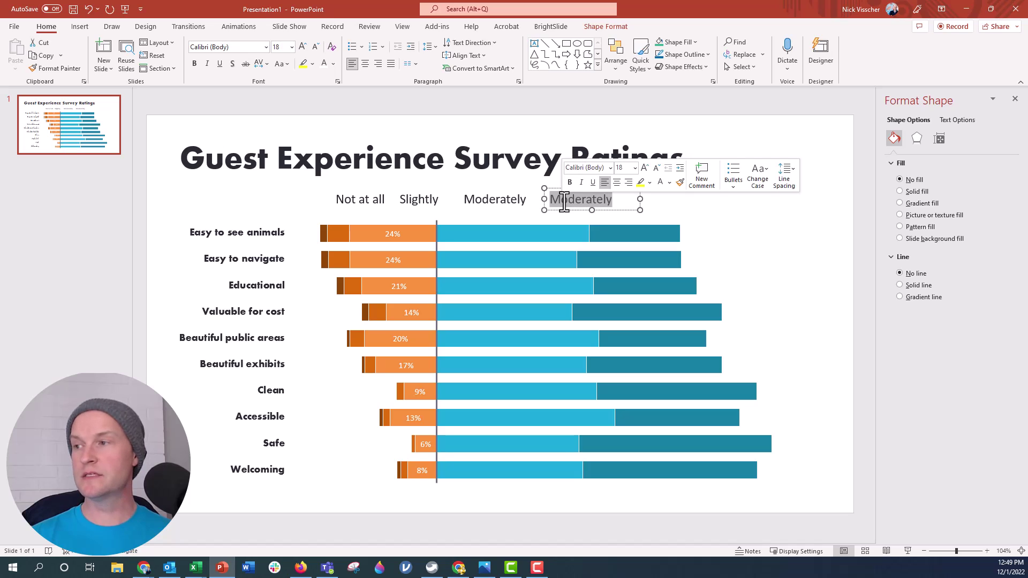
type("Very")
Duplicate the "Very" text box and change the copy's text to "Extremely"
left_click(561, 210)
key("ctrl+d")
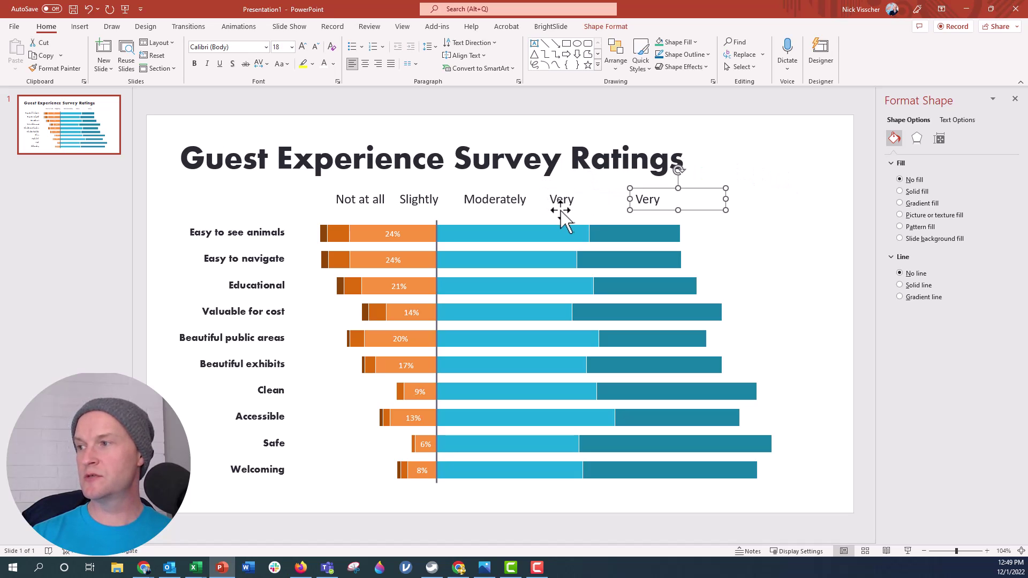
double_click(646, 202)
type("Extremely")
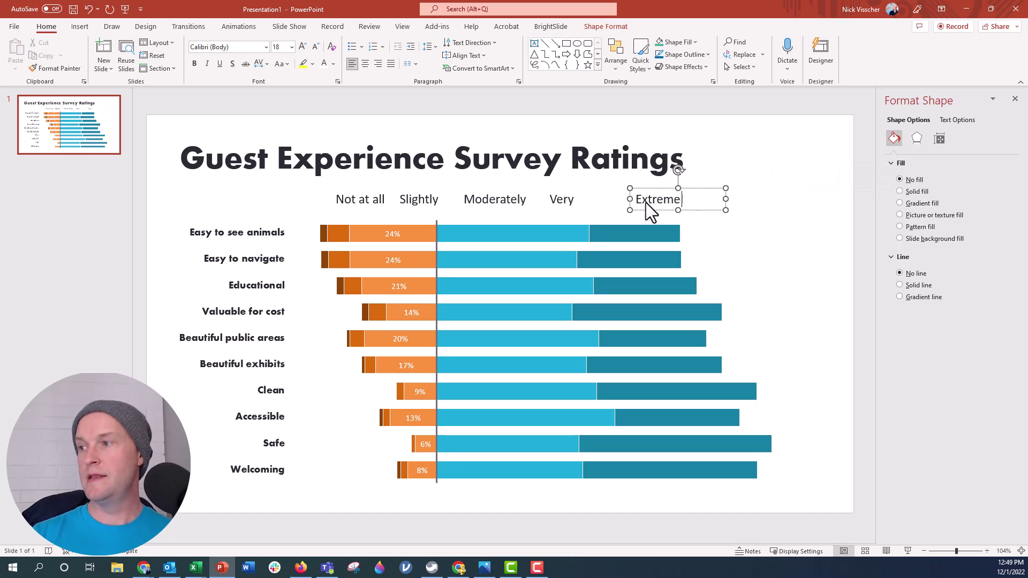
Shift the "Extremely" text box slightly left, closer to "Very"
left_click(645, 210)
key("Left")
key("Left")
key("Left")
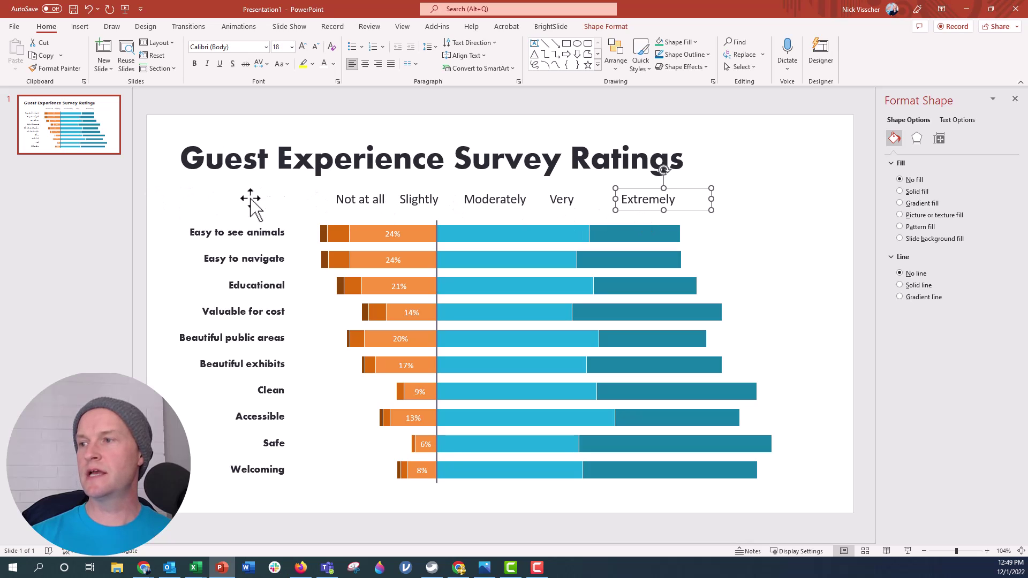
Distribute the five legend text boxes, from "Not at all" to "Extremely", evenly in the horizontal direction
left_click(351, 199)
left_click(440, 205, "shift")
left_click(492, 200, "shift")
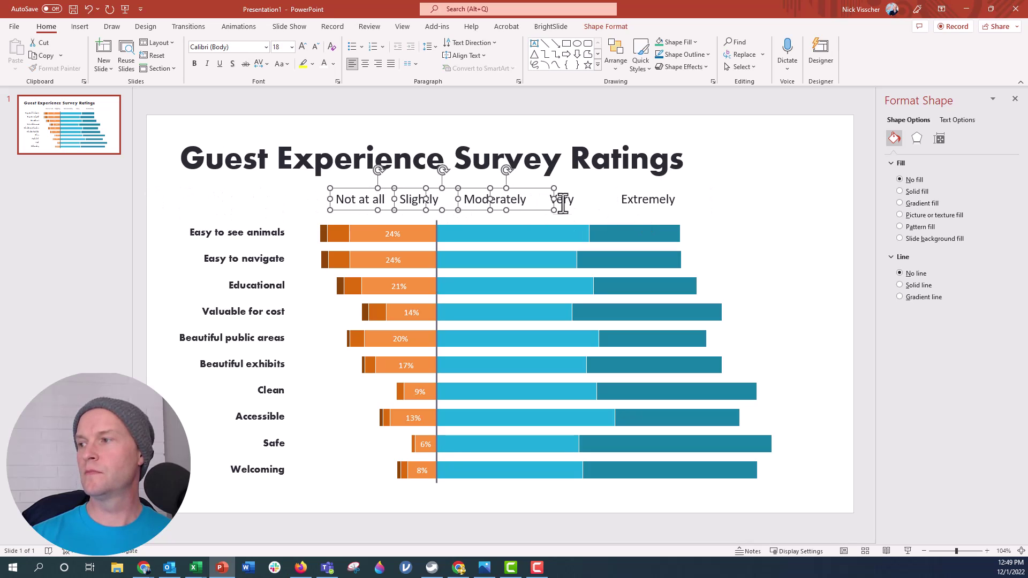
left_click(559, 201, "shift")
left_click(657, 203, "shift")
left_click(621, 65)
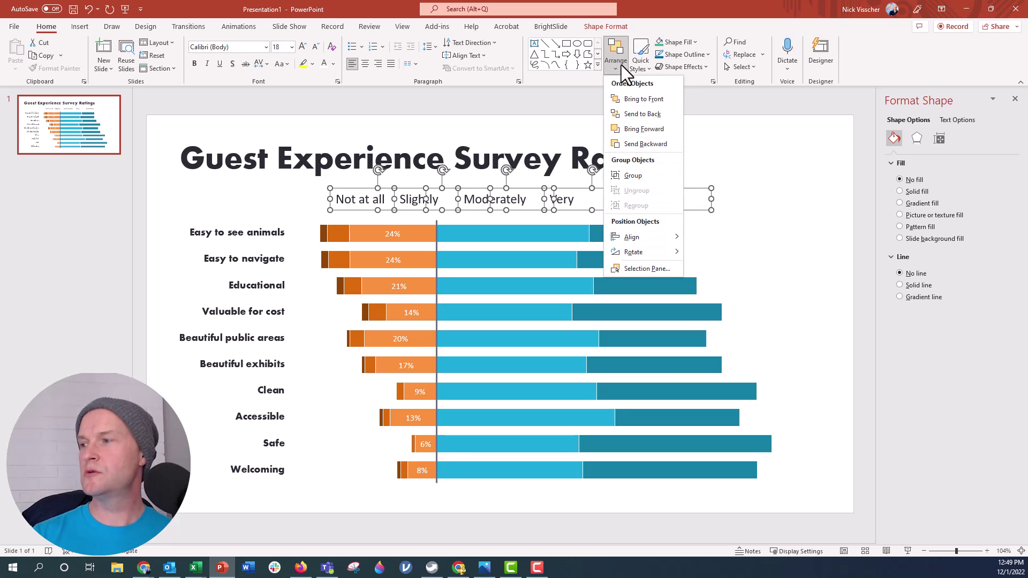
mouse_move(655, 240)
left_click(716, 332)
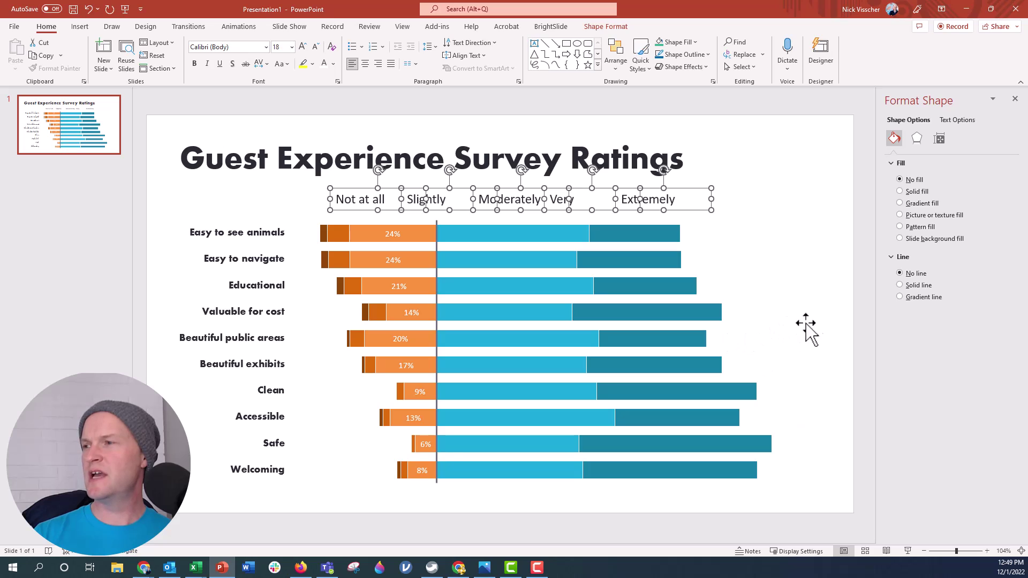
left_click(834, 321)
Center the text inside all five legend text boxes
left_click(574, 203)
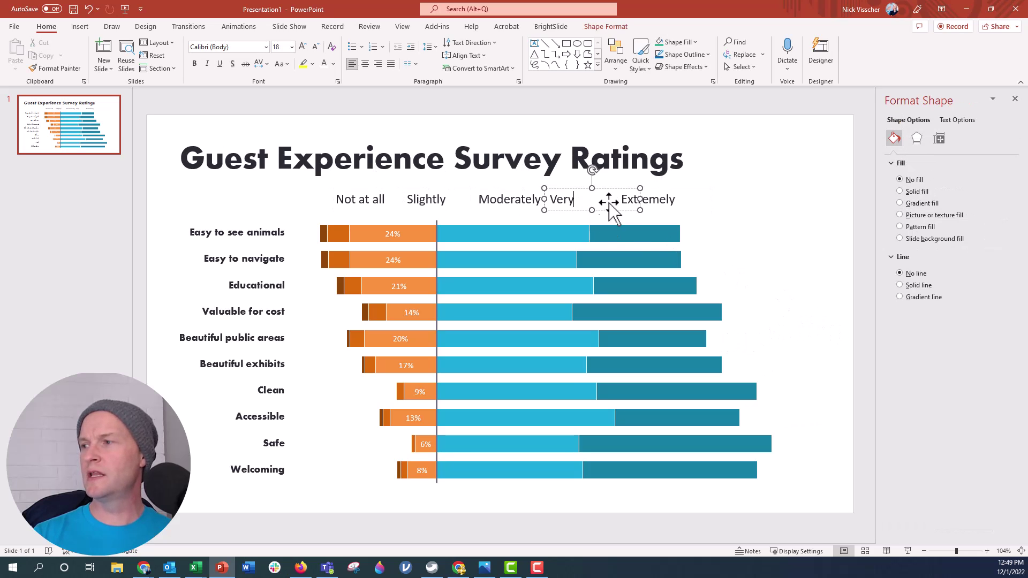
left_click(664, 201, "shift")
left_click(506, 201, "shift")
left_click(418, 201, "shift")
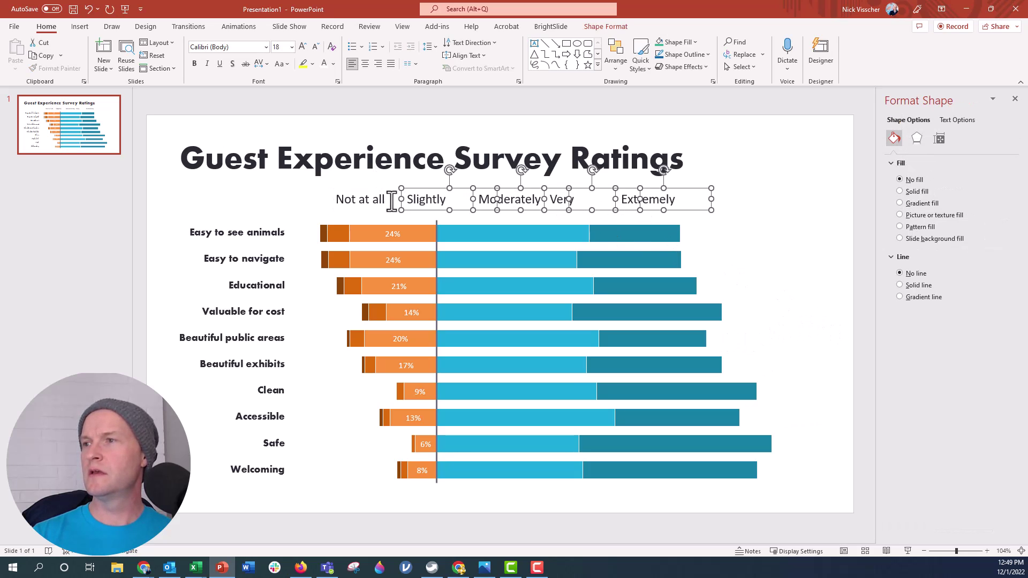
left_click(371, 201, "shift")
left_click(360, 63)
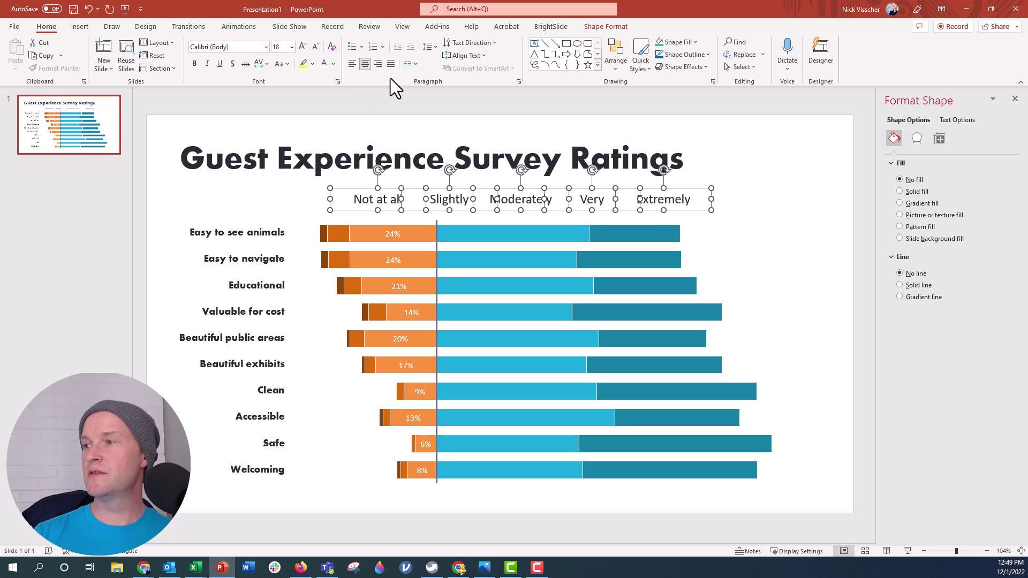
left_click(827, 304)
Color the legend text to match the bars: "Not at all" dark brown-orange, "Slightly" darker orange and "Moderately" light orange
left_click(378, 201)
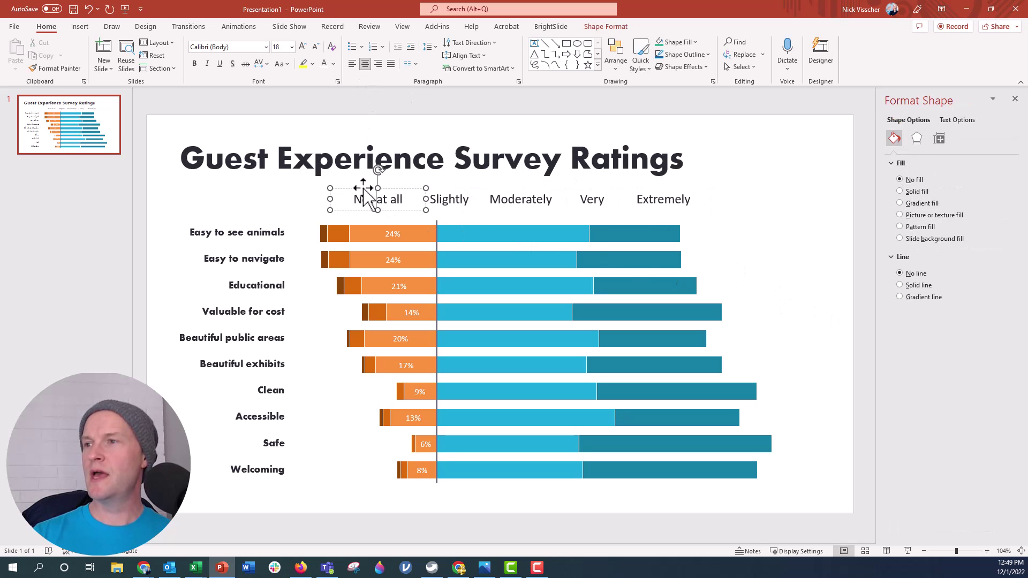
left_click(333, 64)
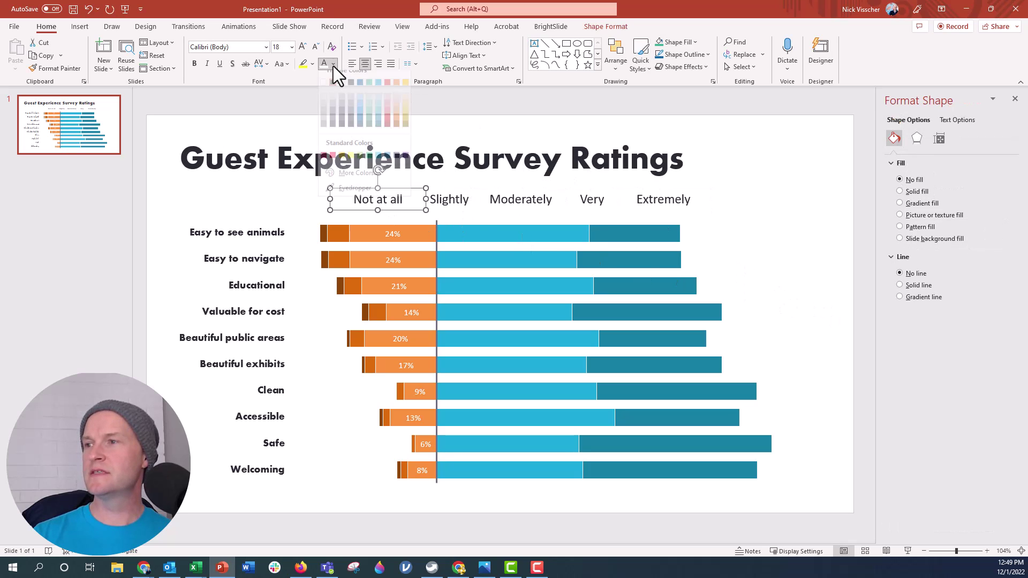
left_click(396, 134)
left_click(438, 200)
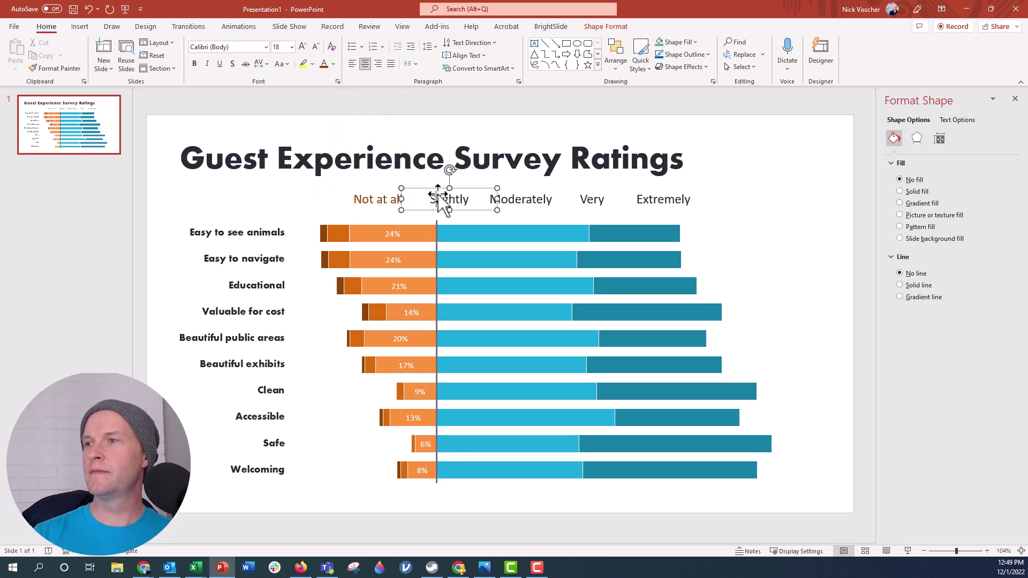
left_click(333, 64)
left_click(397, 128)
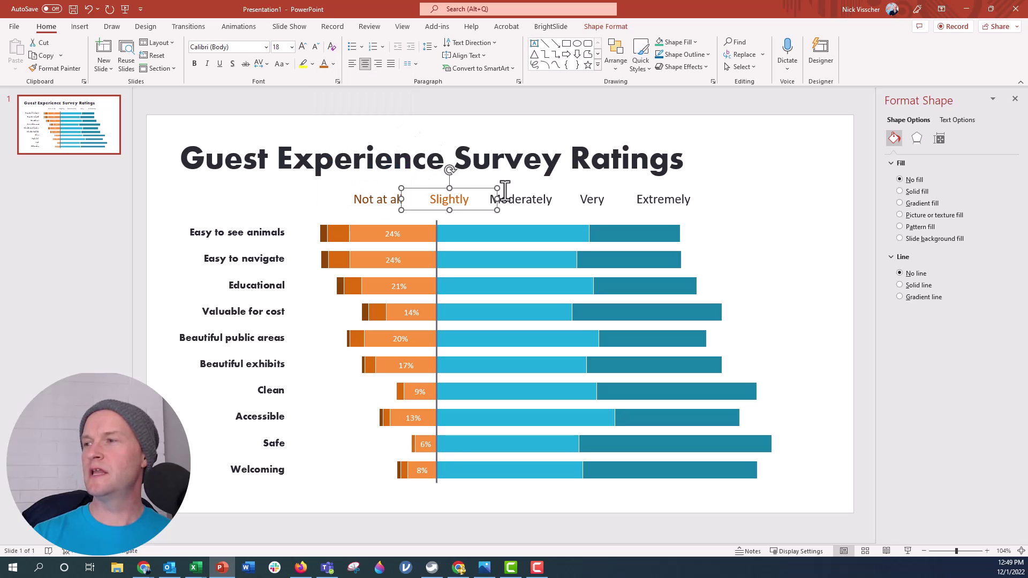
left_click(517, 199)
left_click(333, 64)
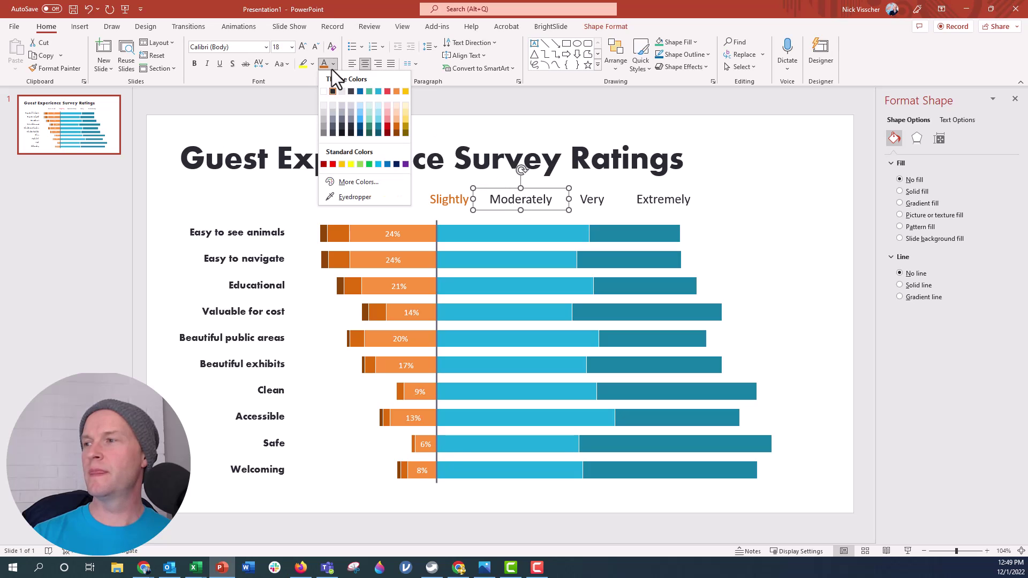
left_click(395, 89)
Color the "Very" legend text light teal-blue and the "Extremely" legend text dark teal
left_click(592, 199)
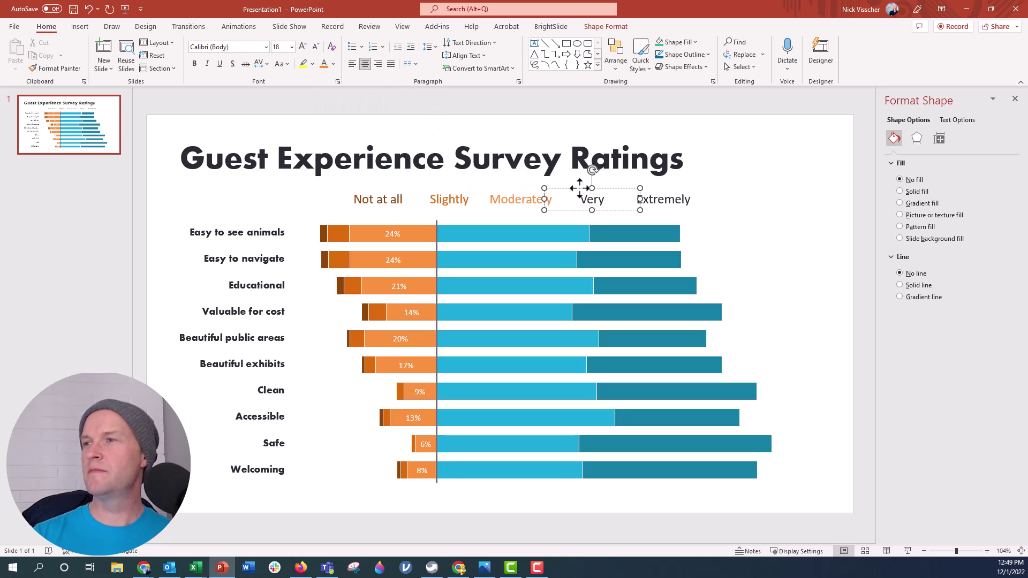
left_click(333, 63)
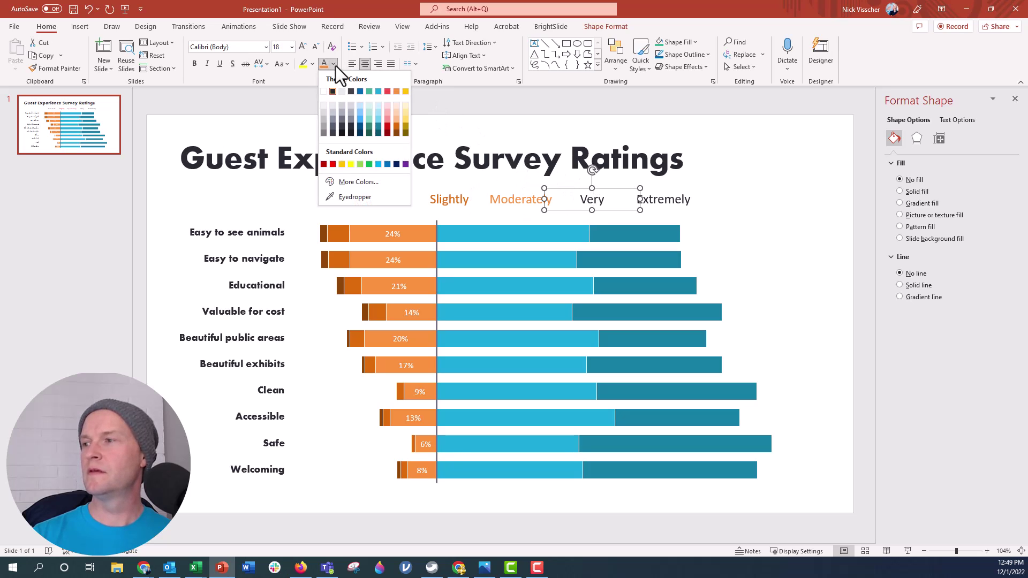
left_click(381, 93)
left_click(636, 200)
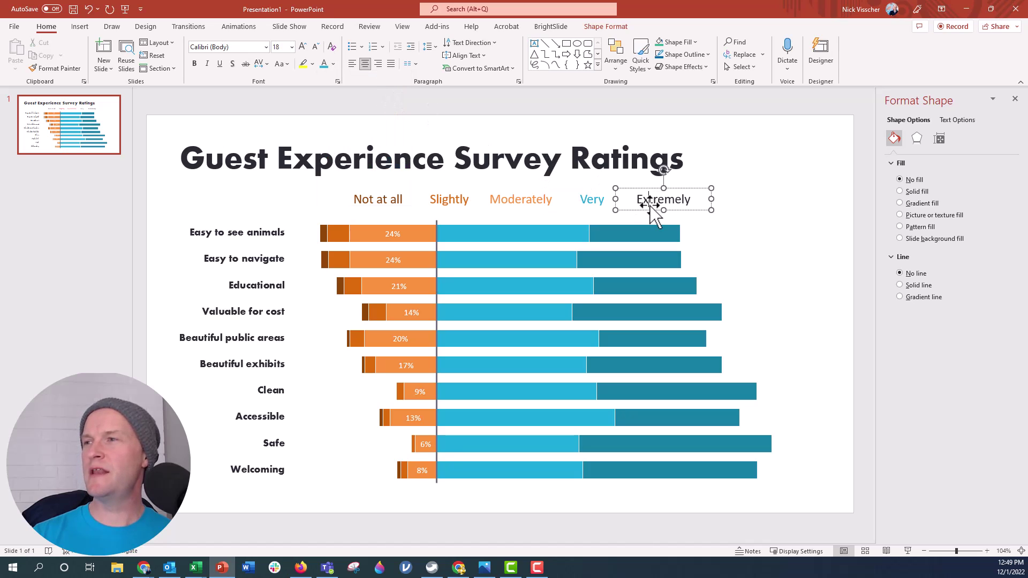
left_click(334, 65)
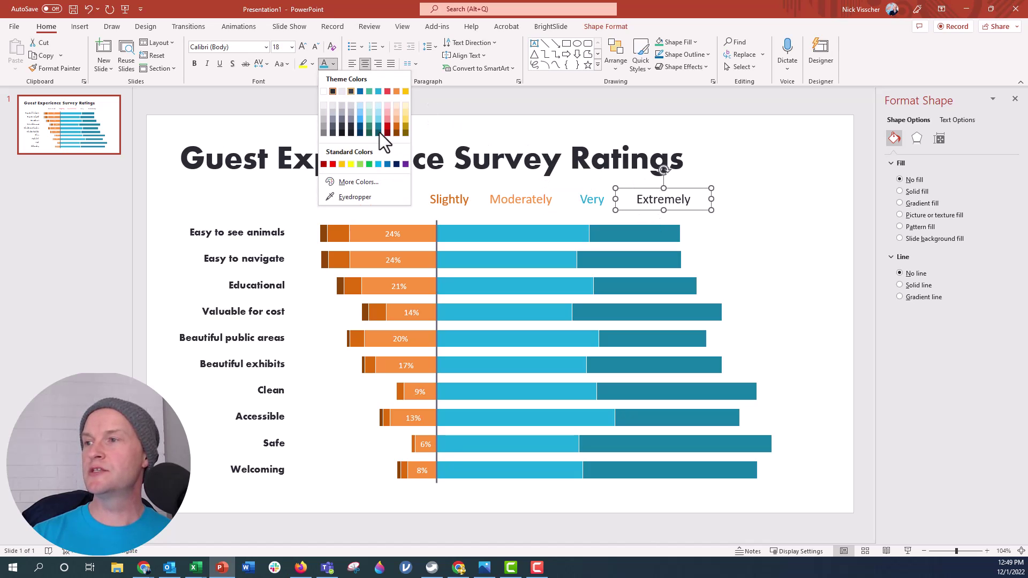
left_click(379, 130)
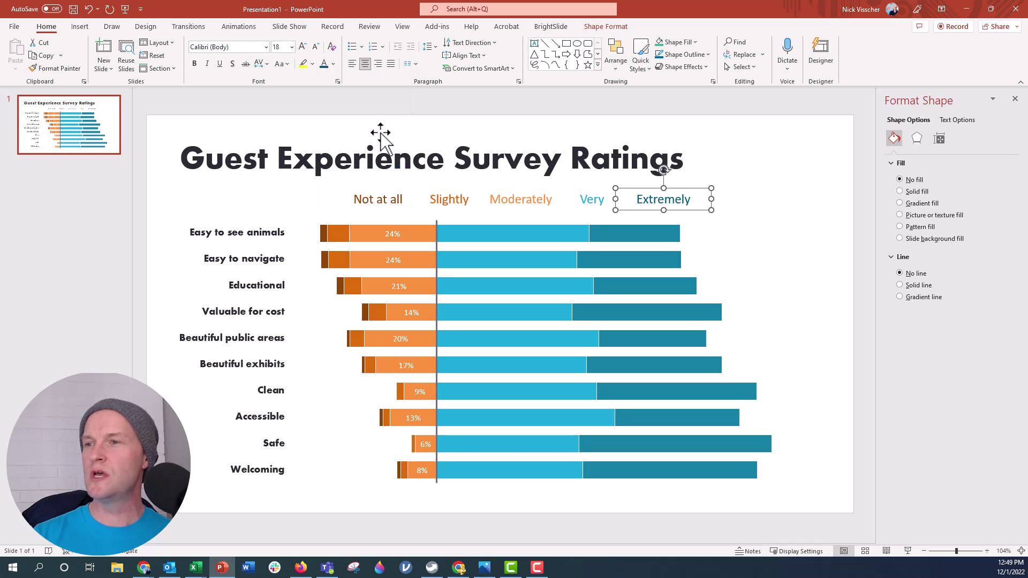
left_click(158, 219)
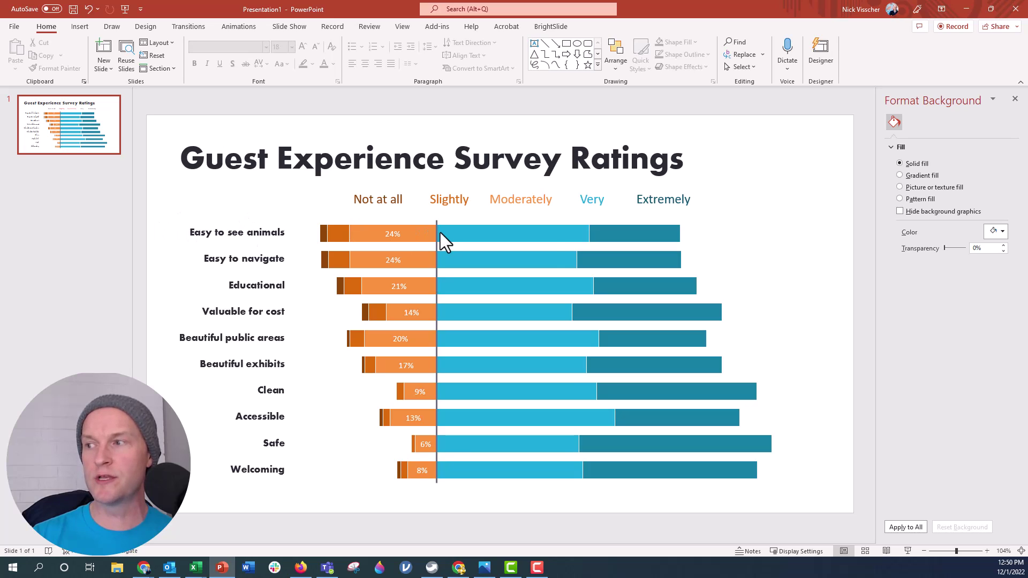
Open the chart's data sheet for editing, move its window aside and enlarge it to show all data rows
mouse_move(440, 232)
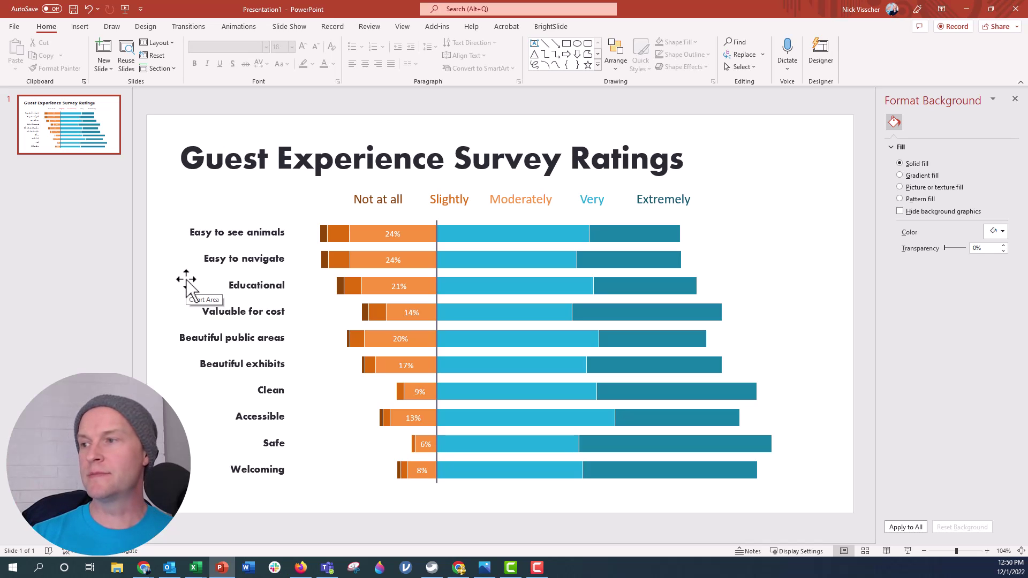
left_click(438, 233)
right_click(439, 233)
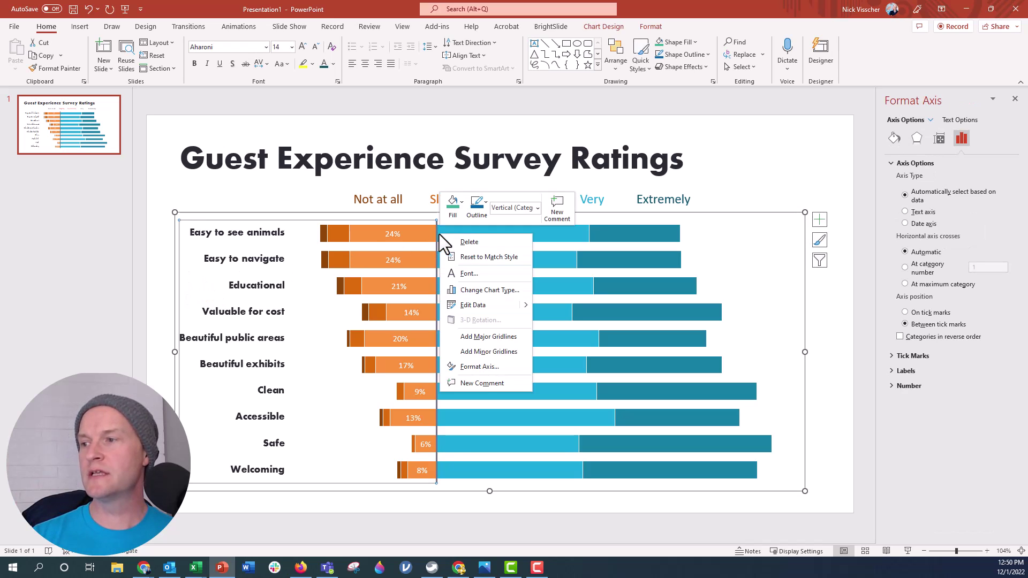
key("Escape")
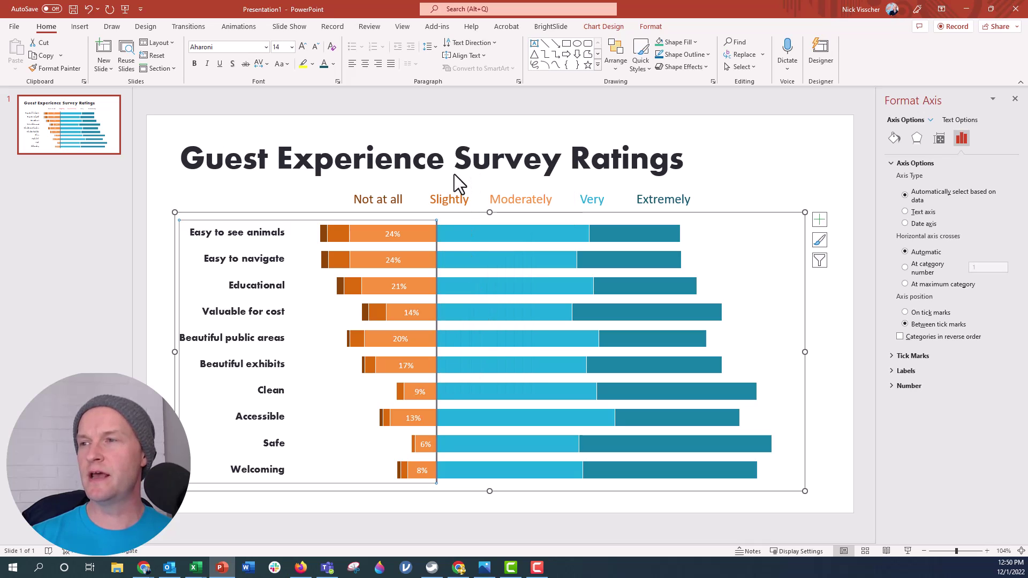
left_click_drag(411, 44, 188, 43)
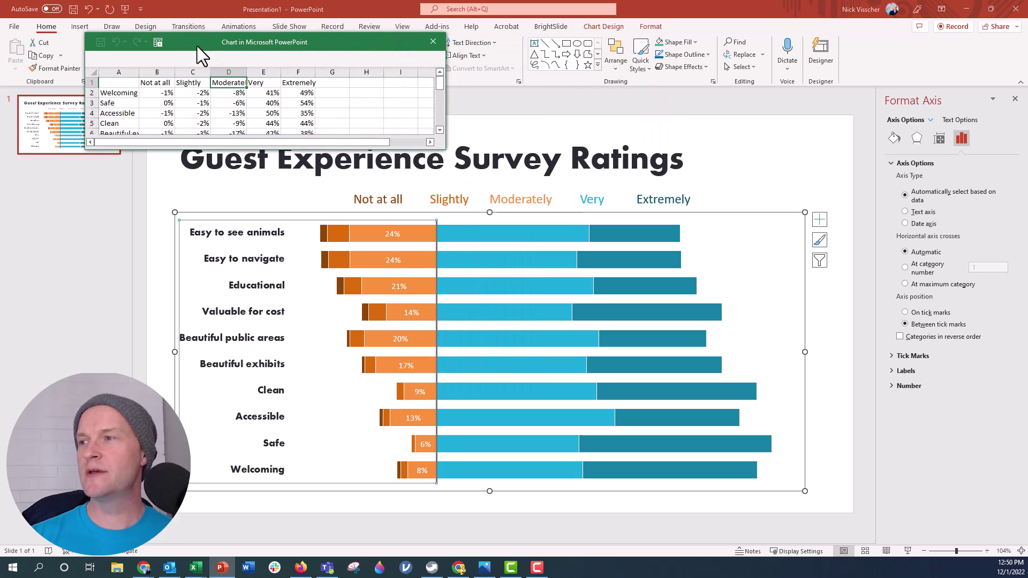
left_click_drag(445, 147, 598, 300)
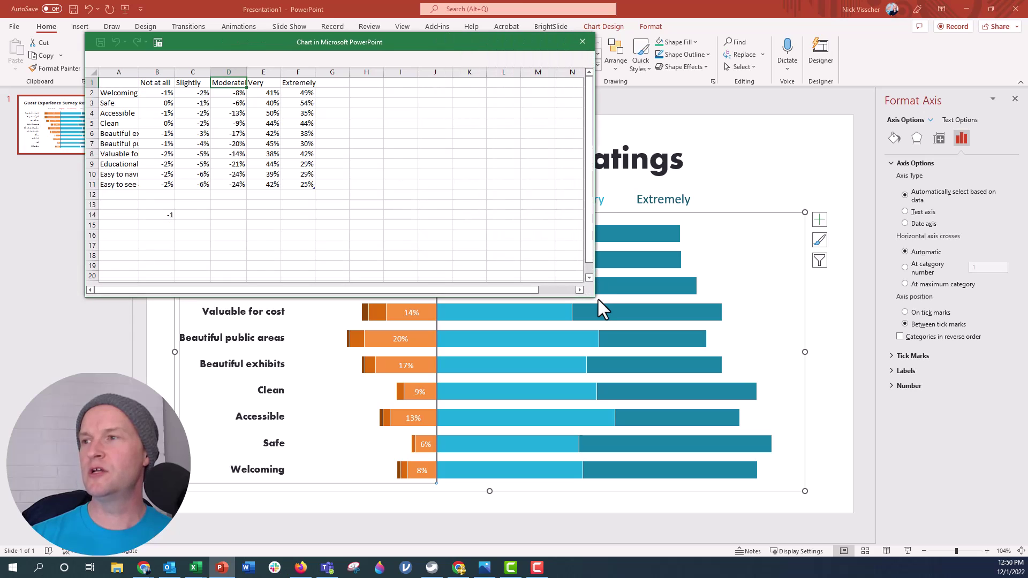
Enter the column header "Top Two" in cell H1 of the chart data
left_click(360, 86)
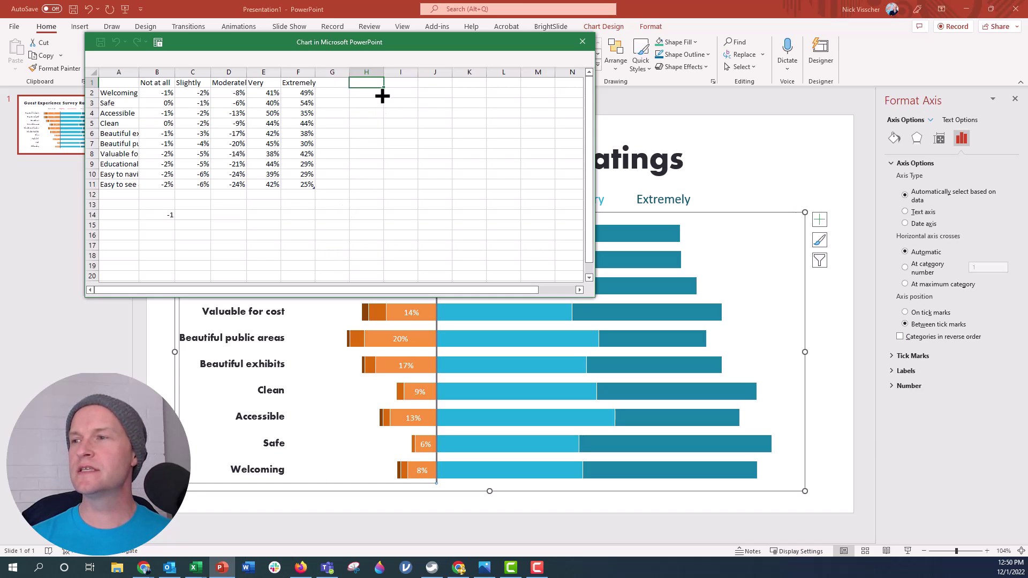
type("S")
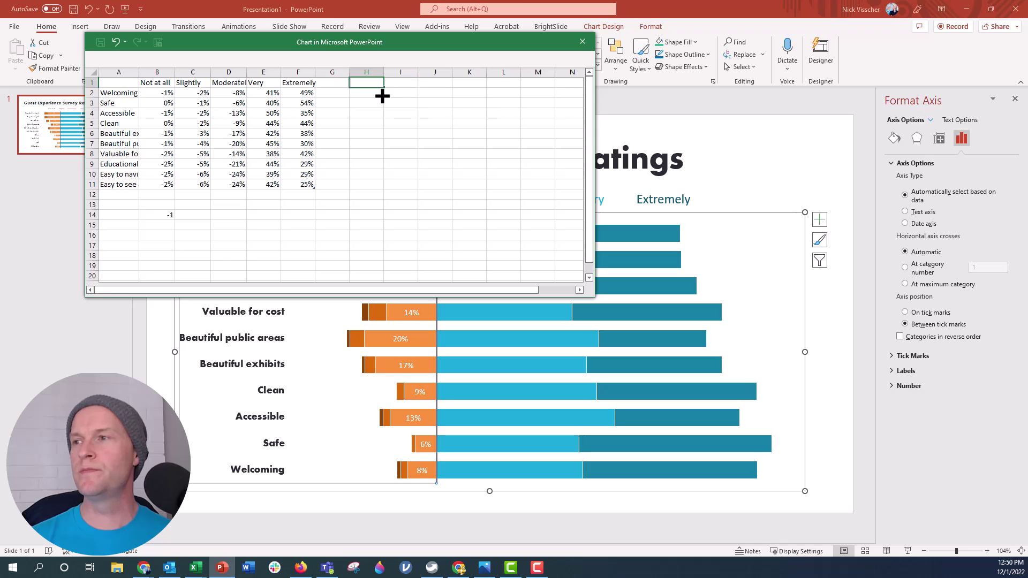
type("op Two")
key("Return")
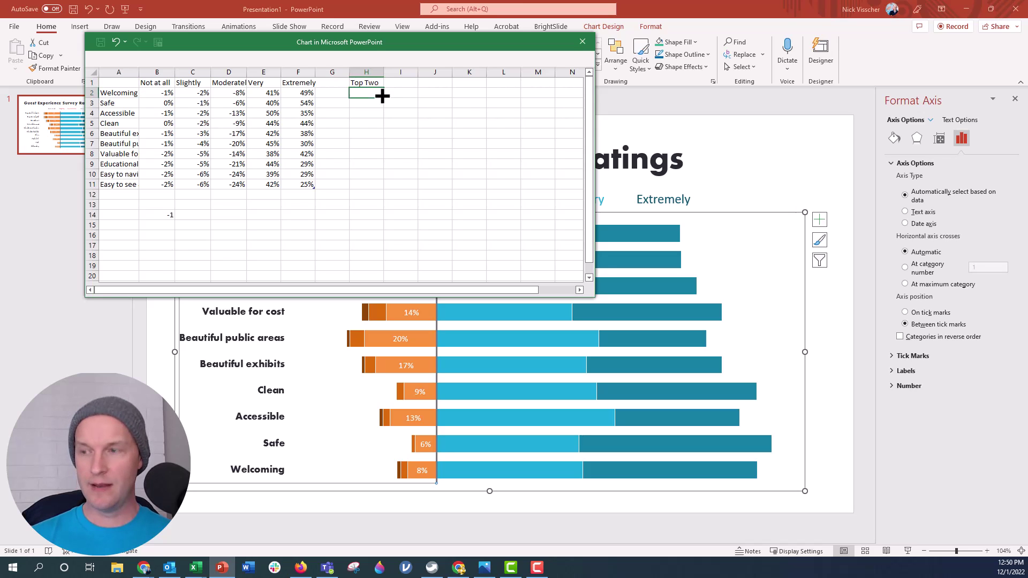
In H2, sum the Very and Extremely values of the Welcoming row, and fill the formula down to H11
type("=sum(")
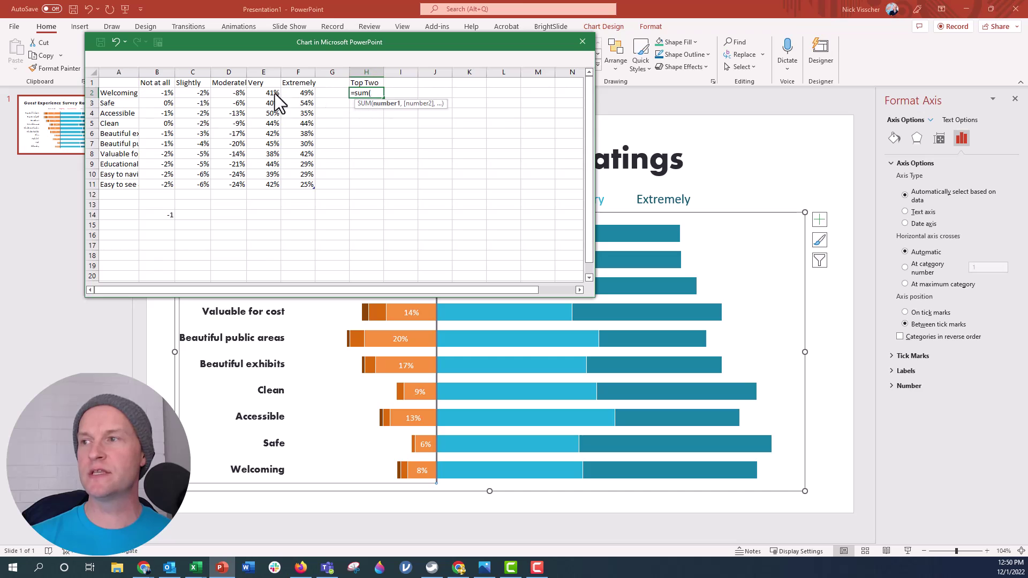
left_click_drag(275, 96, 287, 99)
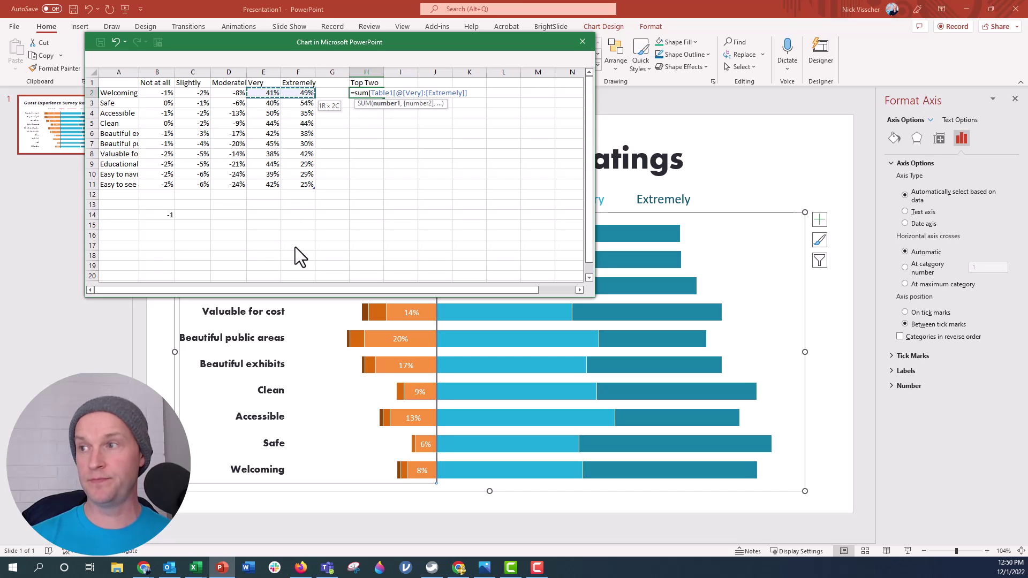
type(")")
key("Return")
key("Up")
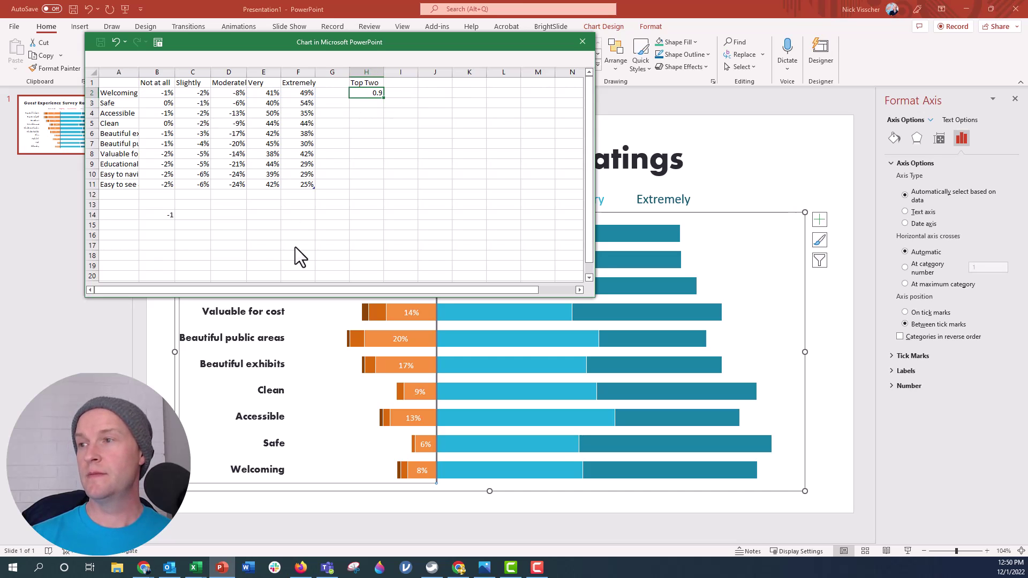
left_click_drag(384, 98, 379, 191)
left_click(381, 235)
left_click(358, 91)
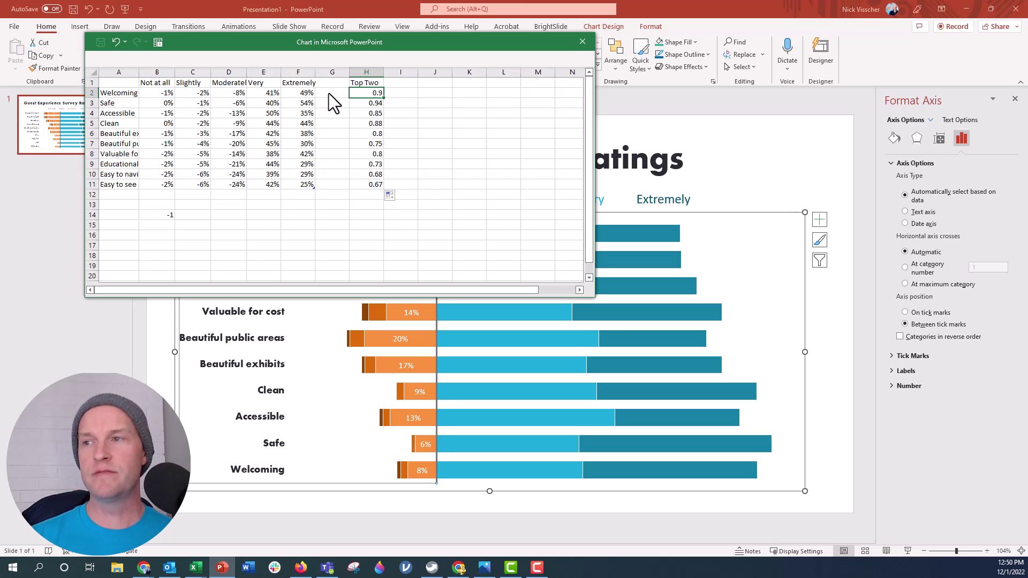
Select the data range A2:H11 and try to sort it in the chart's data sheet
left_click_drag(128, 95, 373, 183)
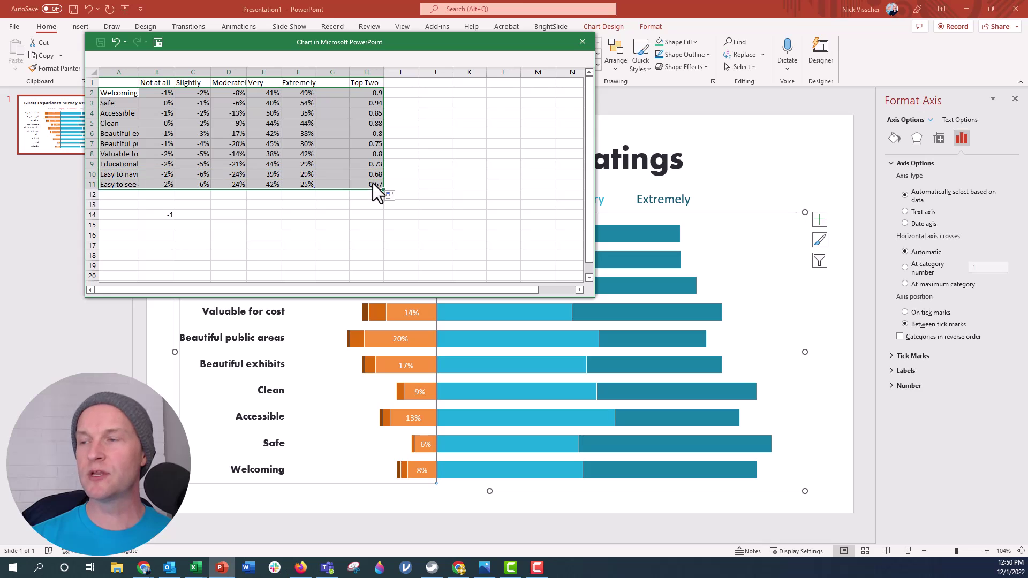
right_click(366, 184)
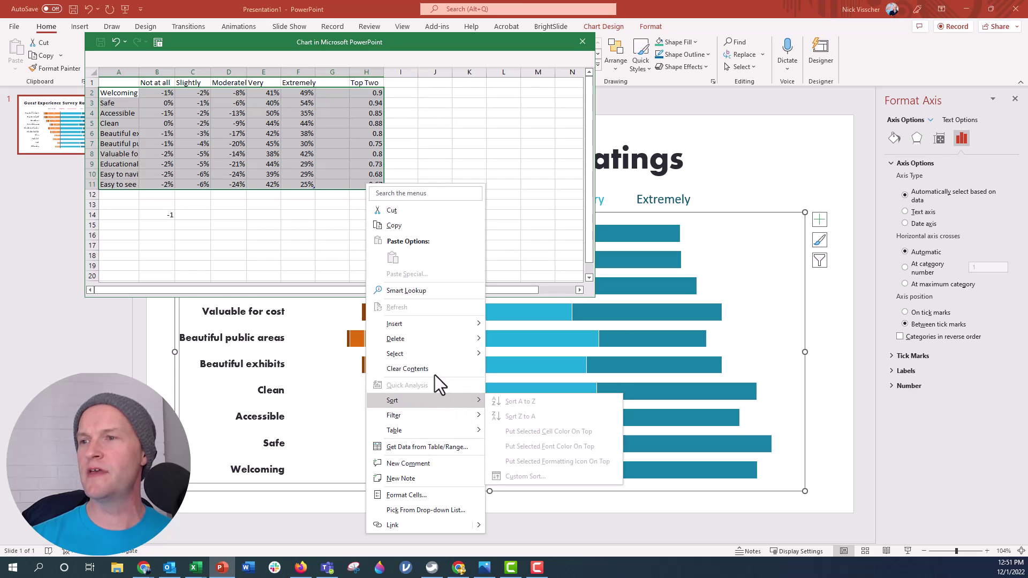
key("Escape")
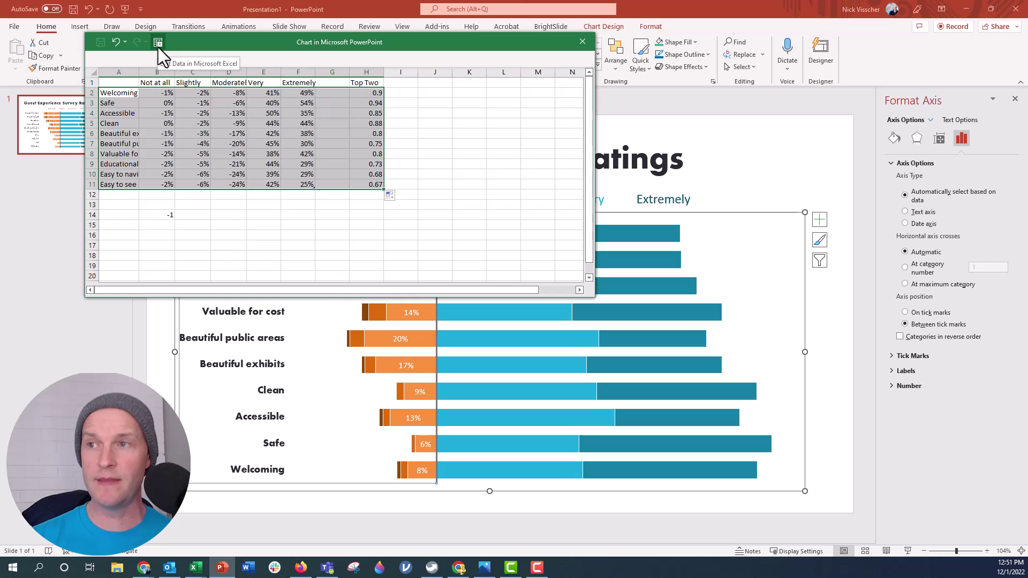
Open the chart data in Excel and try to sort the selected range A2:H11 there
left_click(159, 47)
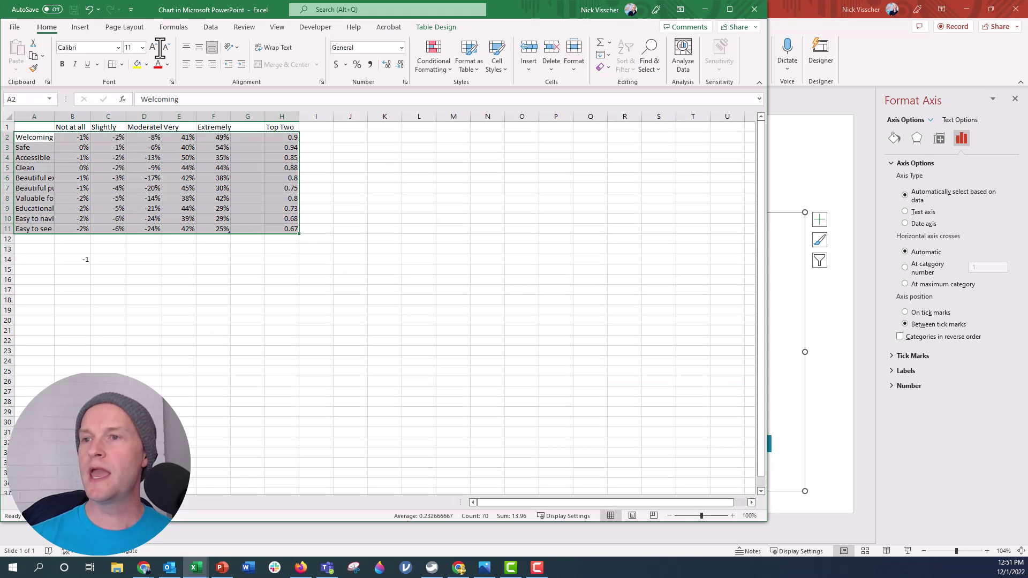
right_click(280, 157)
mouse_move(343, 366)
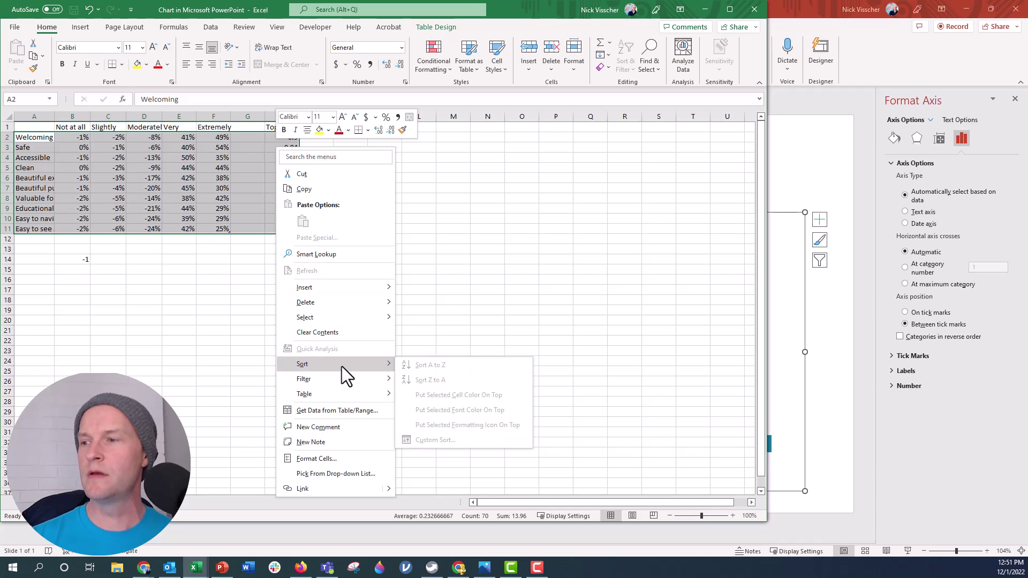
left_click(149, 339)
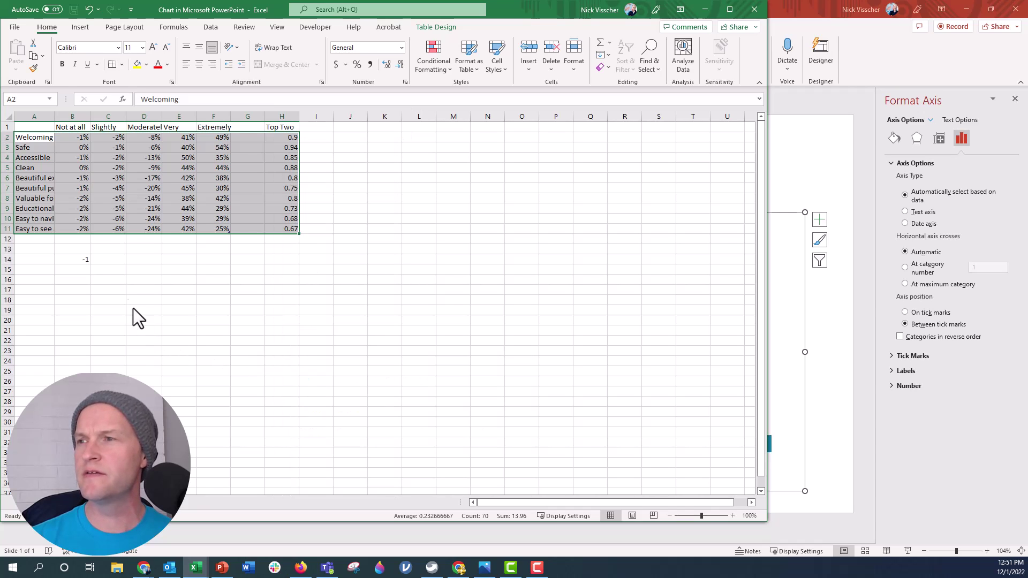
left_click(110, 263)
left_click_drag(77, 130, 278, 128)
left_click(214, 250)
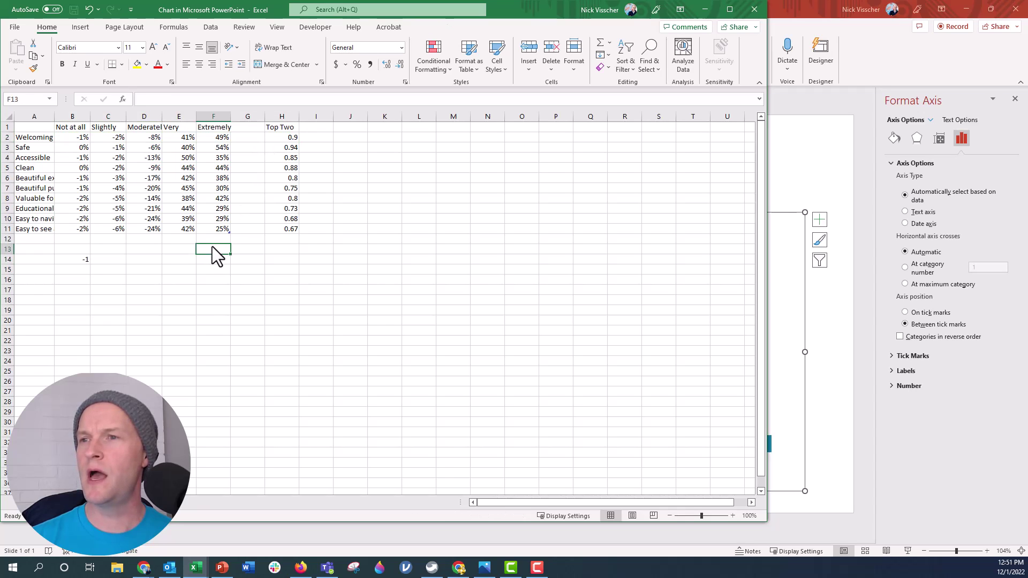
Select the chart's data table A1:F11 and convert it to a normal range
left_click_drag(40, 126, 210, 230)
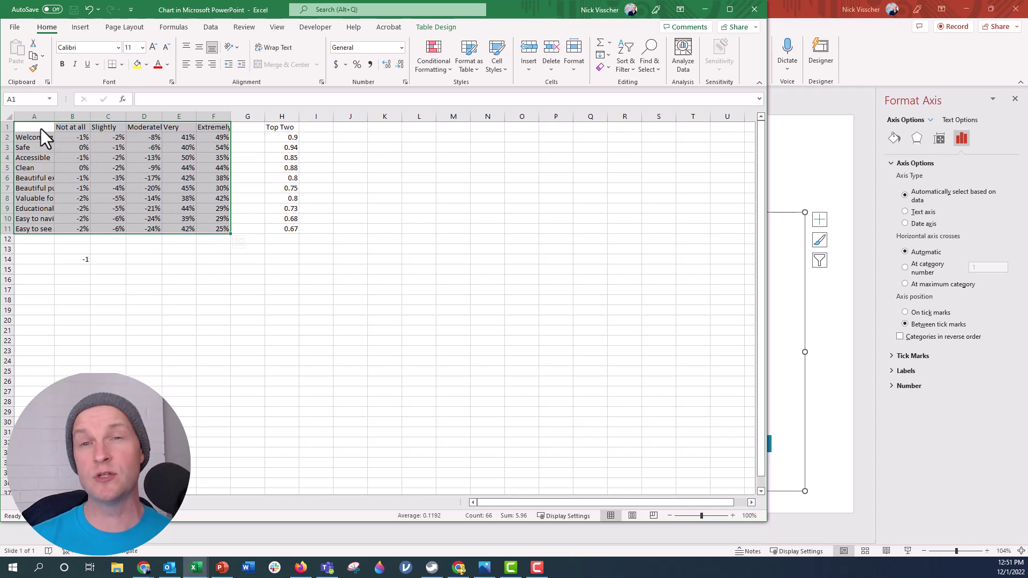
left_click_drag(40, 129, 215, 231)
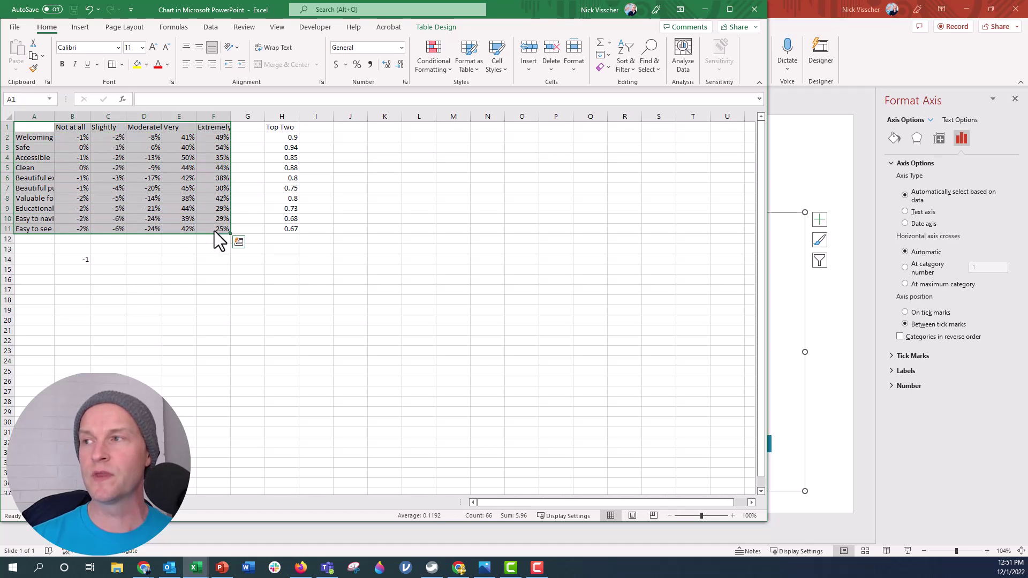
left_click(449, 27)
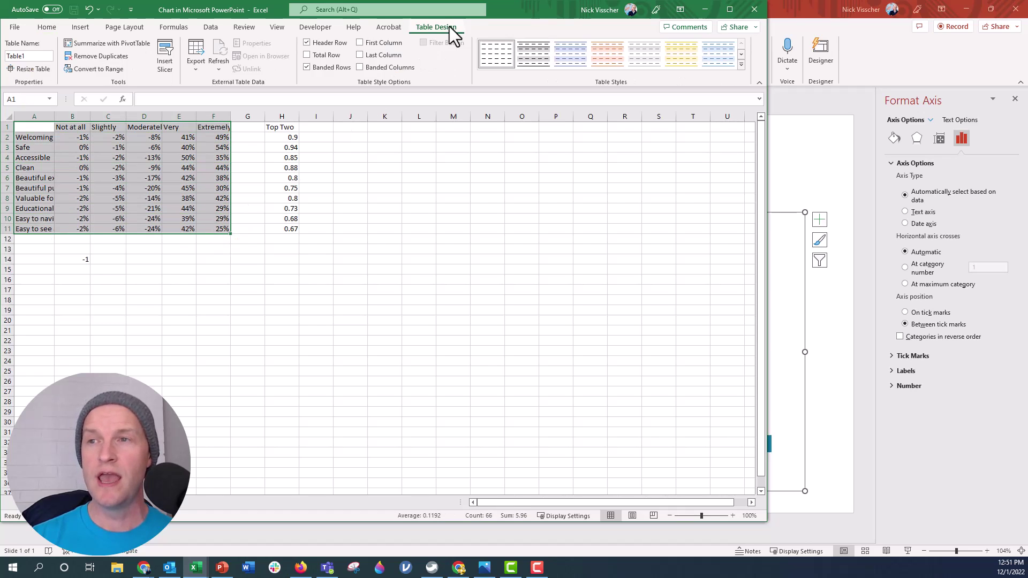
left_click(119, 71)
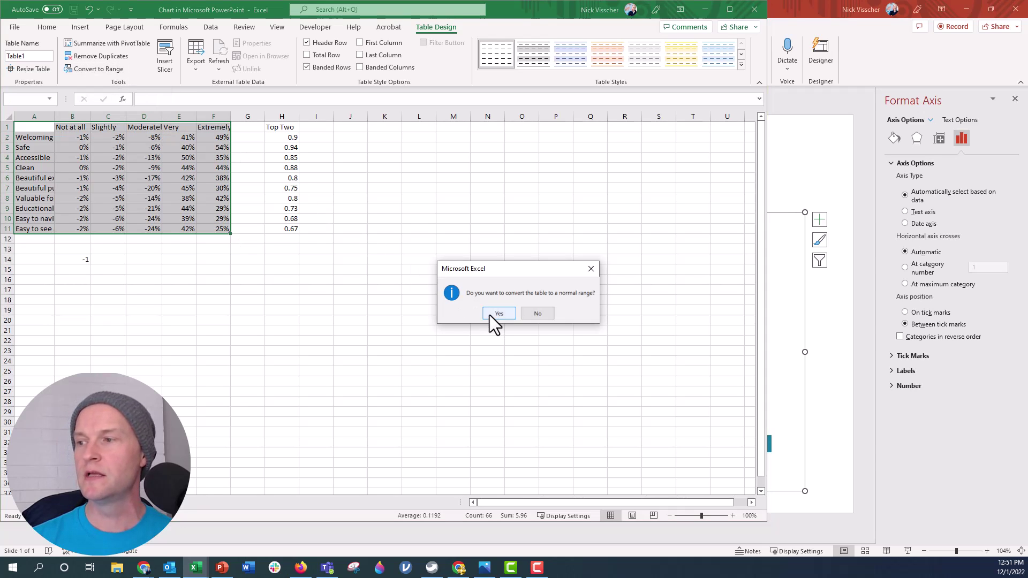
left_click(489, 315)
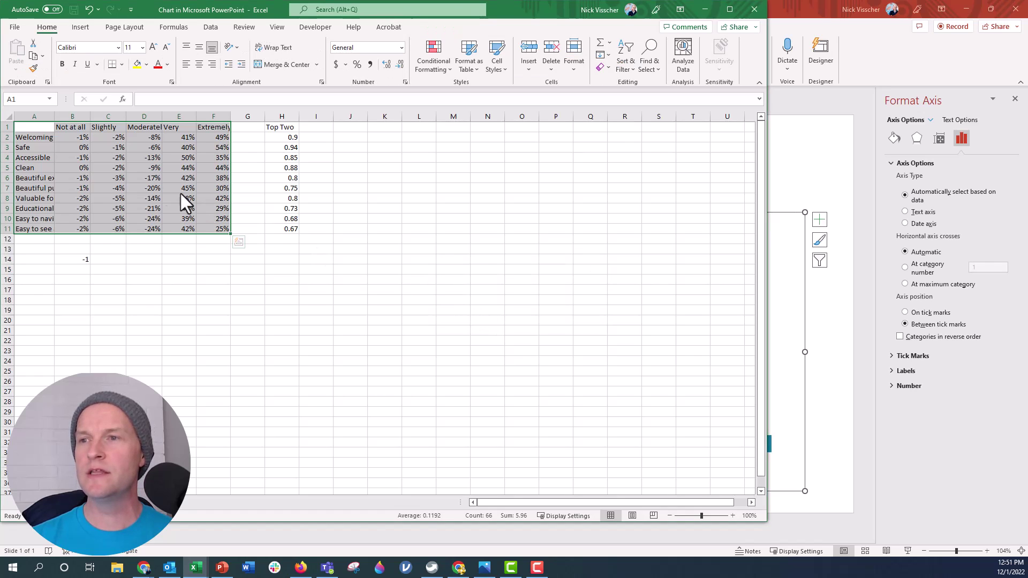
Sort the rows A2:H11 by Column H on cell values from smallest to largest, and close the data workbook
left_click_drag(40, 138, 276, 227)
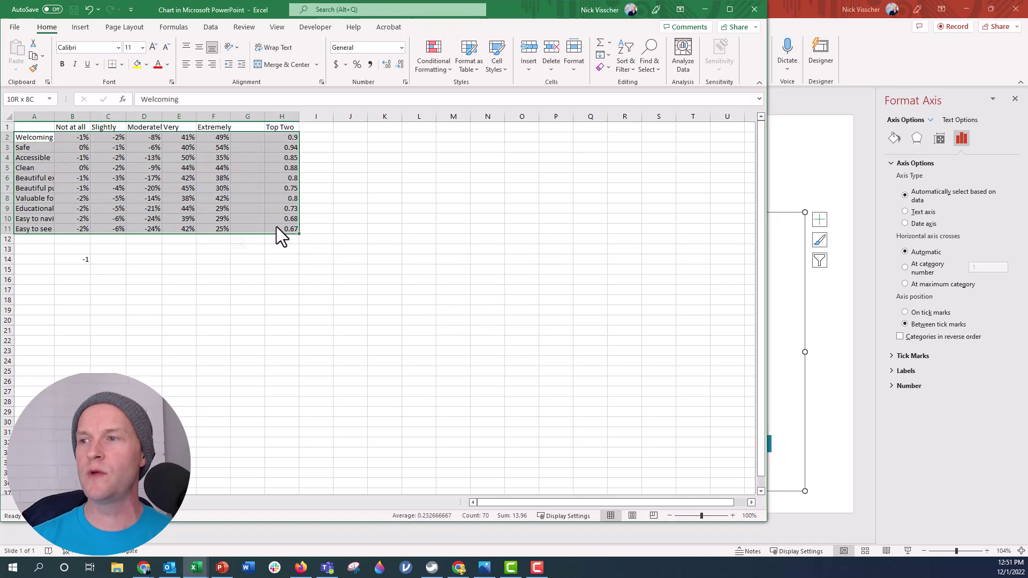
right_click(277, 226)
mouse_move(290, 436)
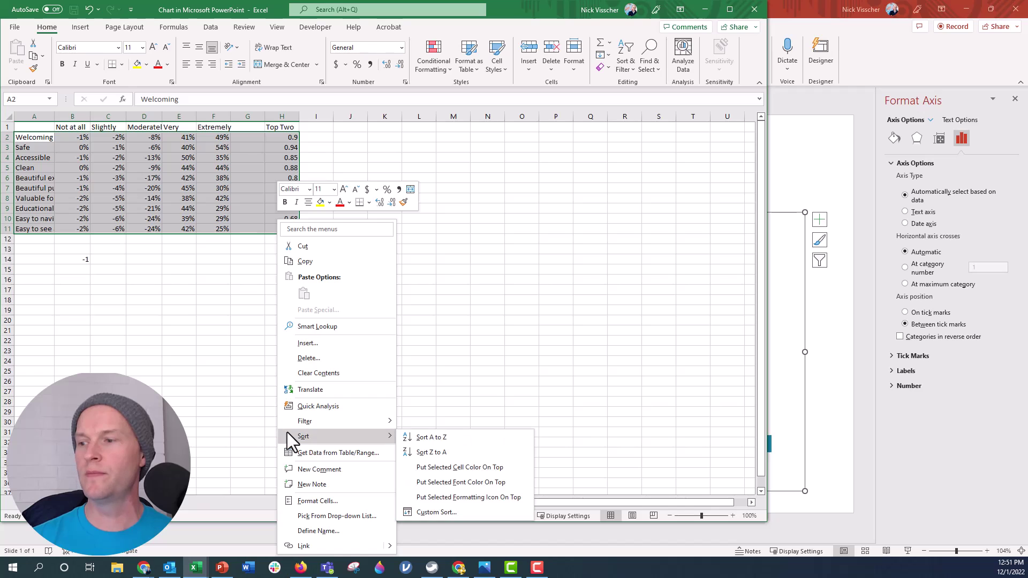
left_click(497, 512)
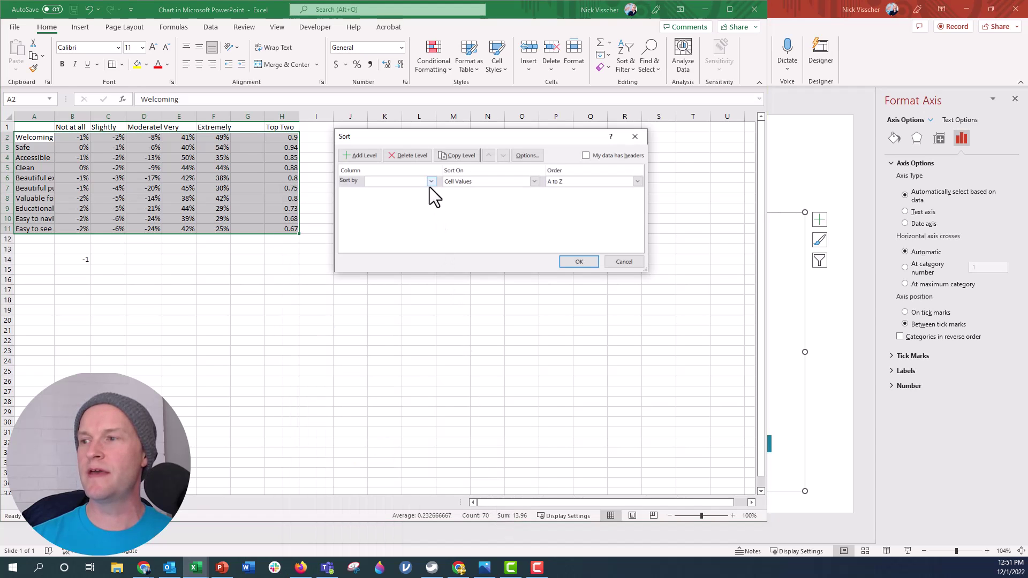
left_click(429, 187)
left_click(404, 241)
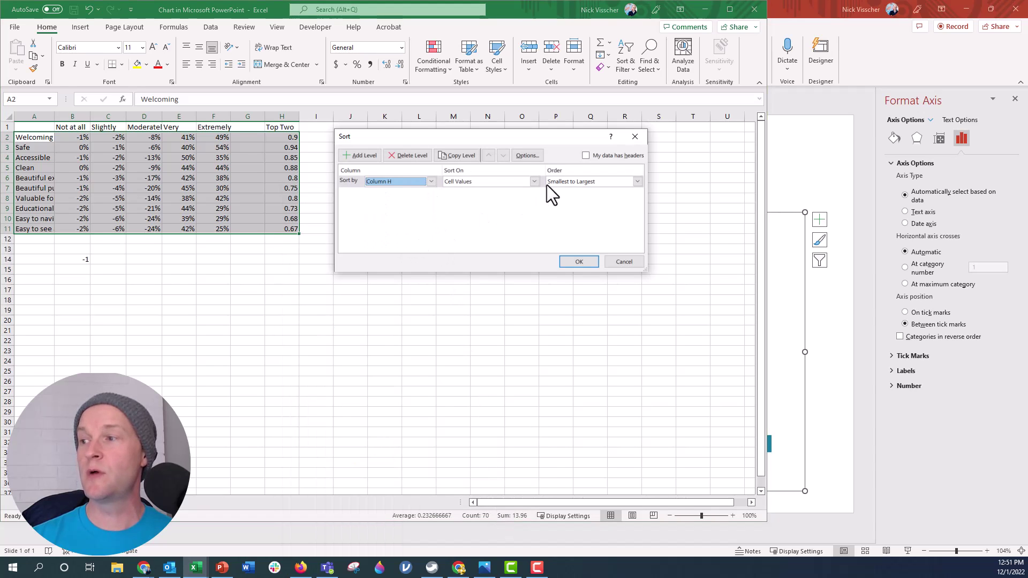
left_click(581, 261)
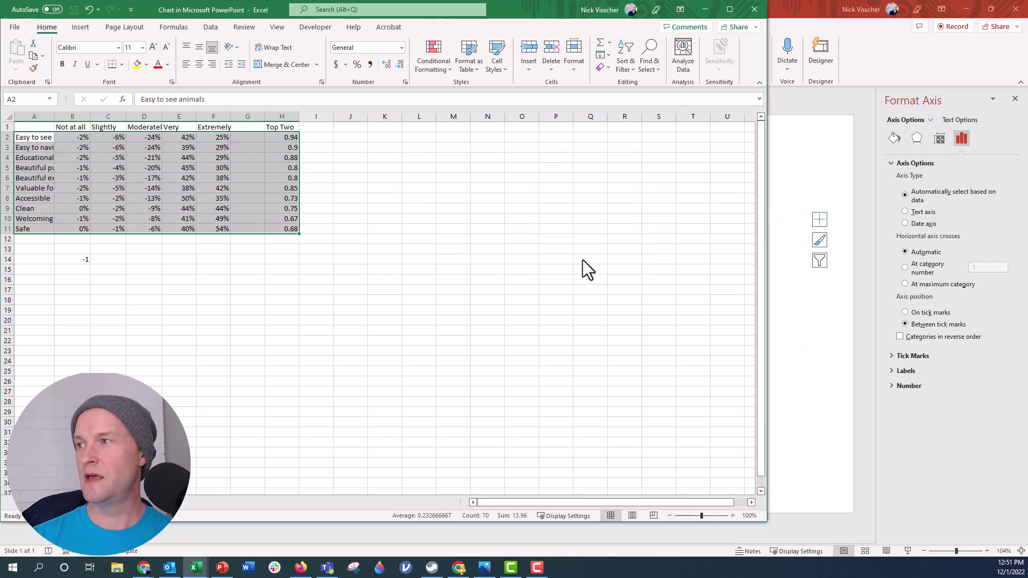
left_click(756, 8)
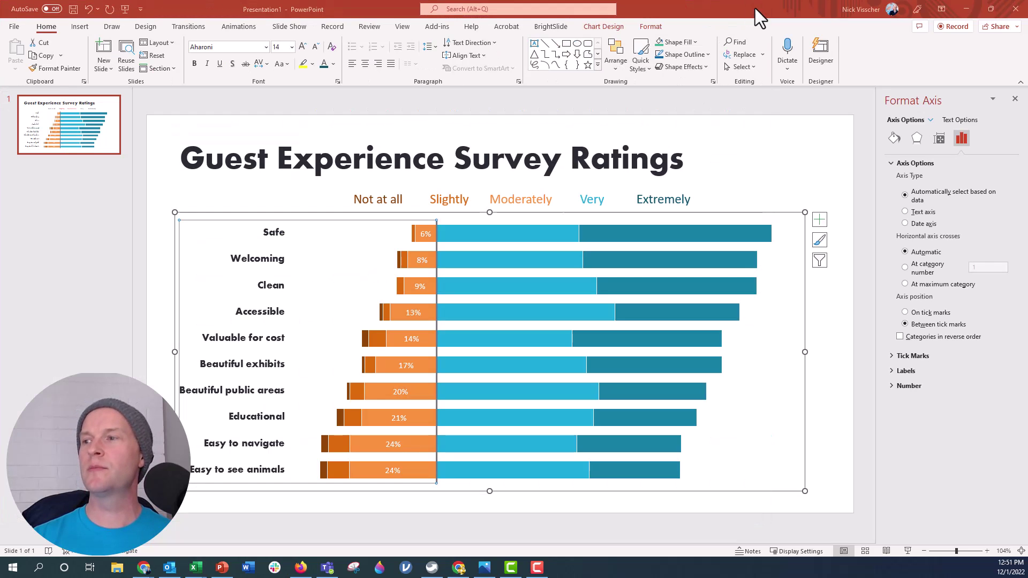
Add data labels to the Very series, with white text and the Inside End label position
left_click(446, 233)
right_click(449, 240)
left_click(480, 339)
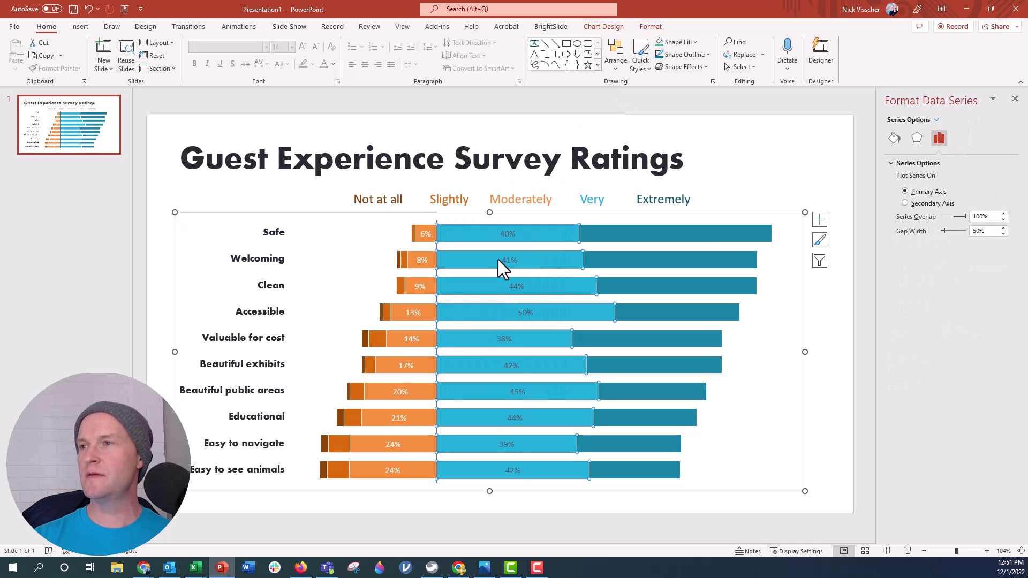
left_click(506, 234)
left_click(333, 63)
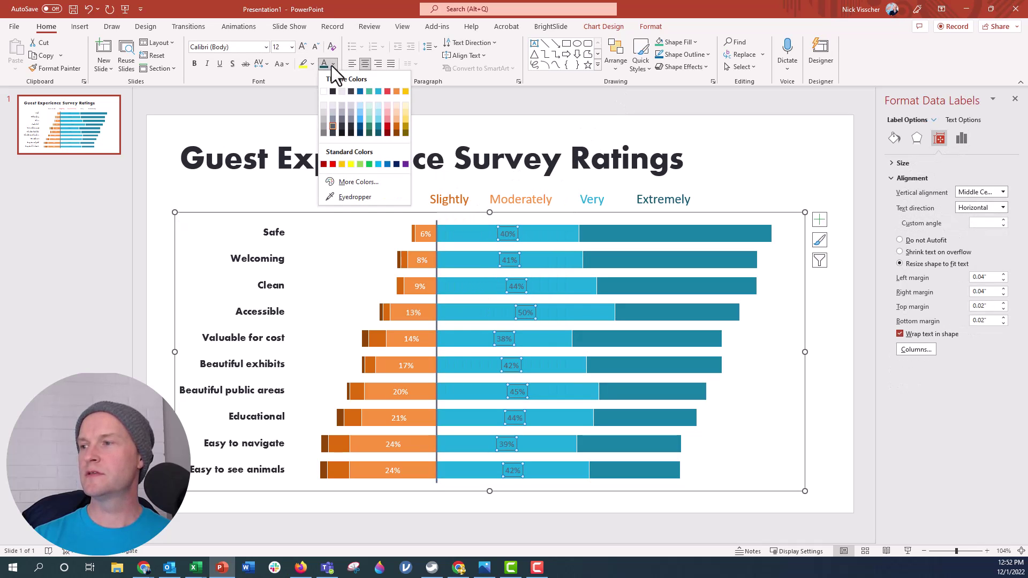
left_click(324, 92)
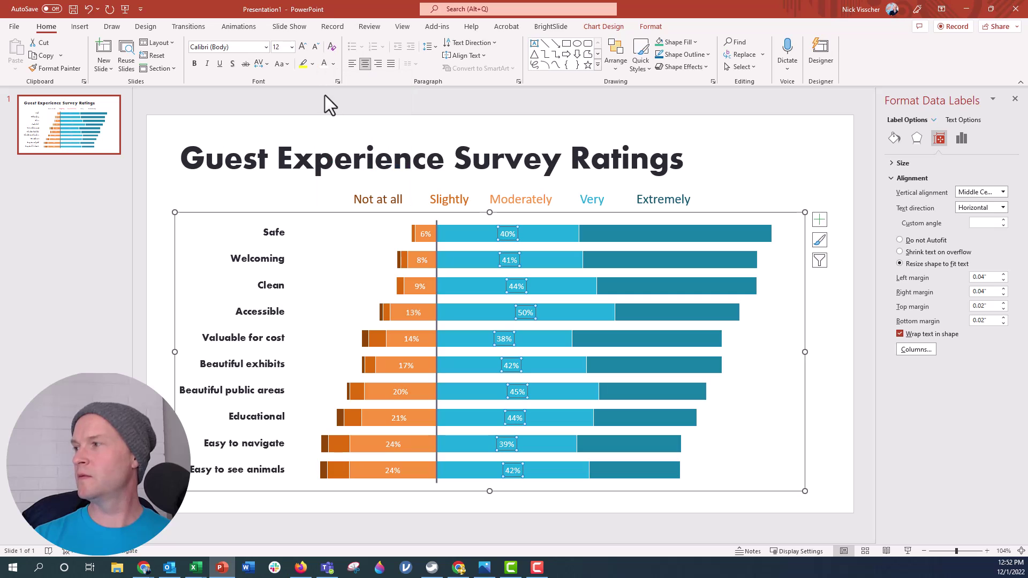
left_click(961, 140)
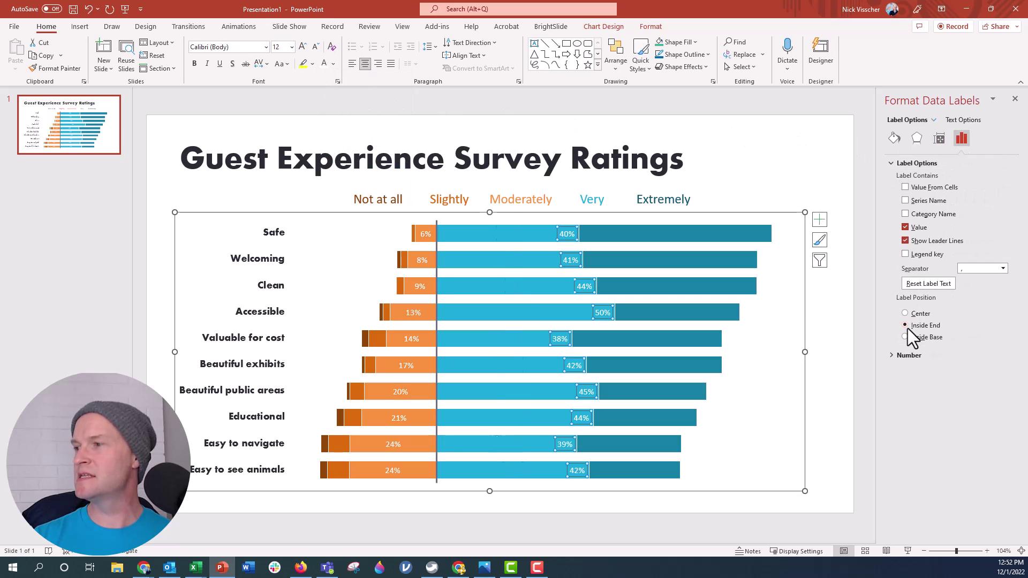
Add data labels to the Extremely series, color them white, and place them at Inside End
right_click(589, 237)
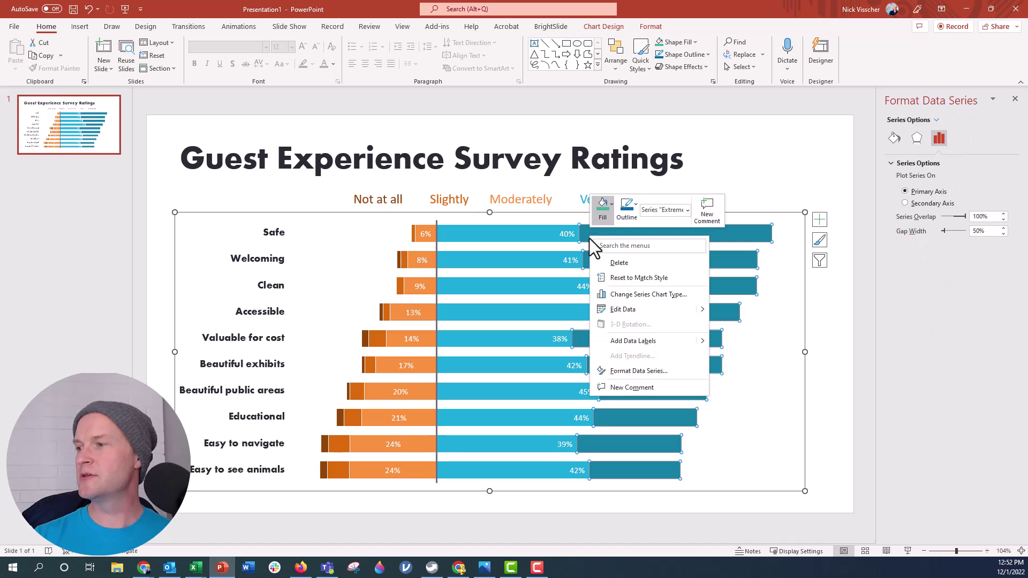
left_click(609, 339)
left_click(674, 234)
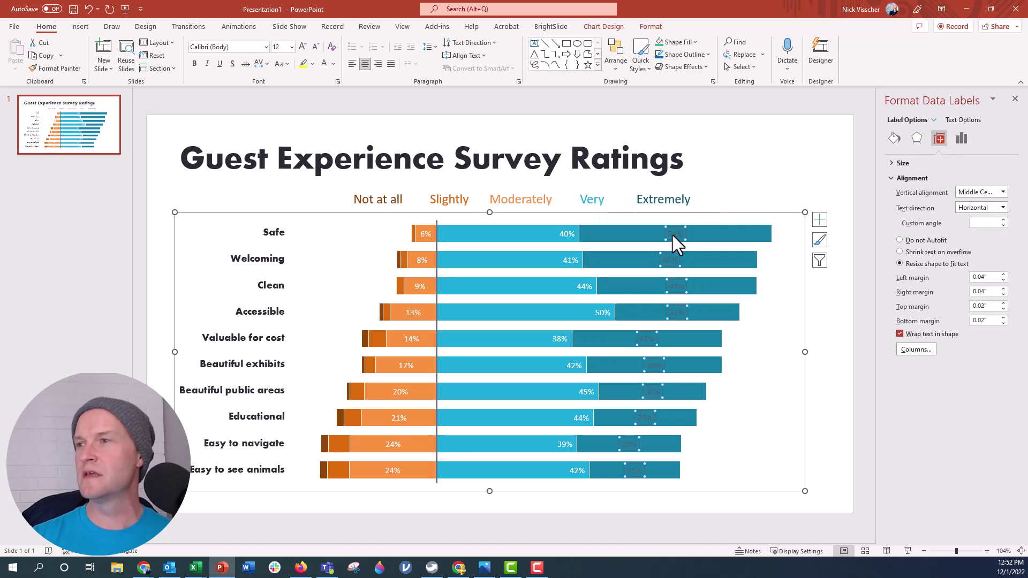
left_click(327, 67)
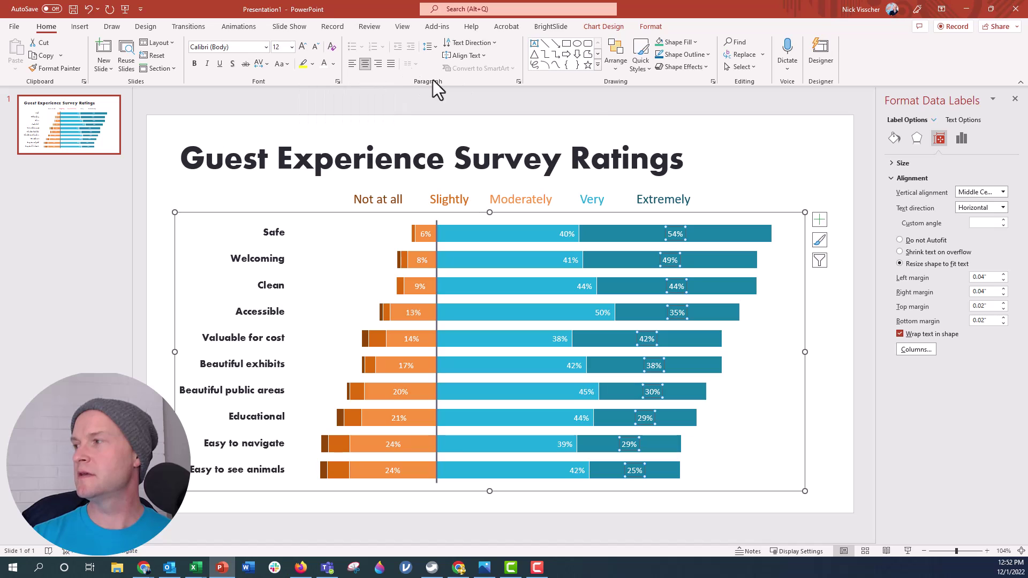
left_click(964, 140)
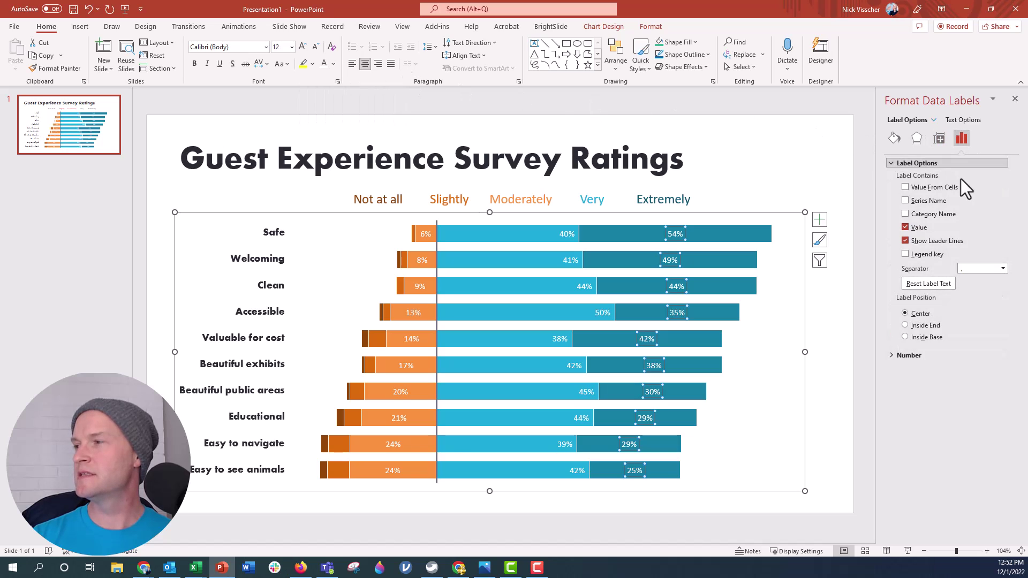
left_click(928, 327)
left_click(845, 172)
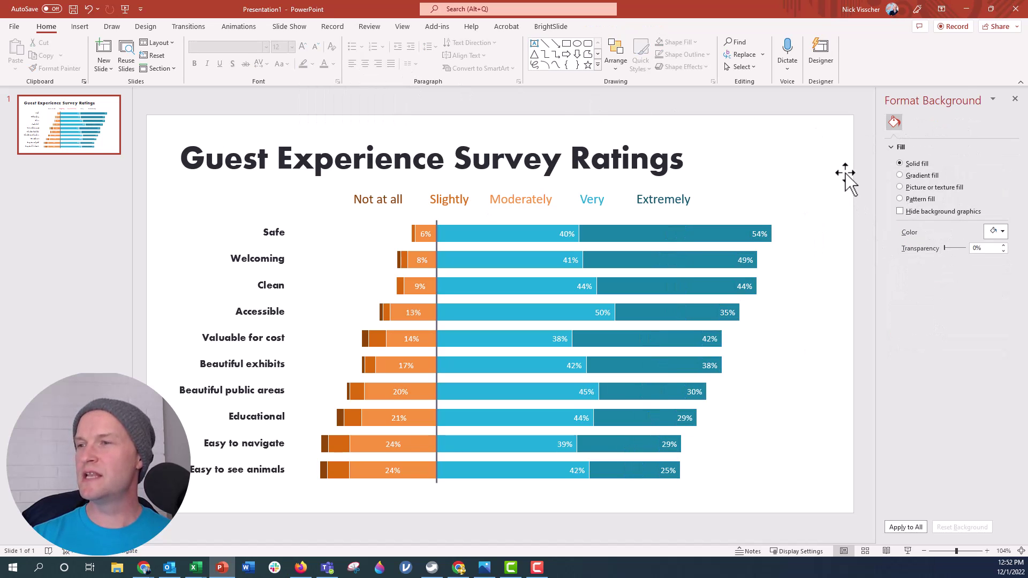